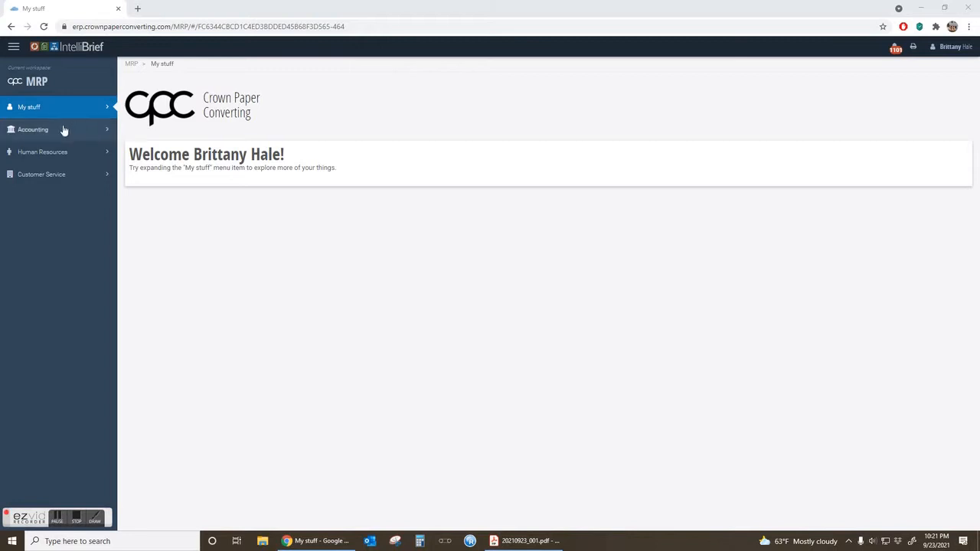
Open the list of unpaid bills in the Payables area of Accounting.
click(107, 136)
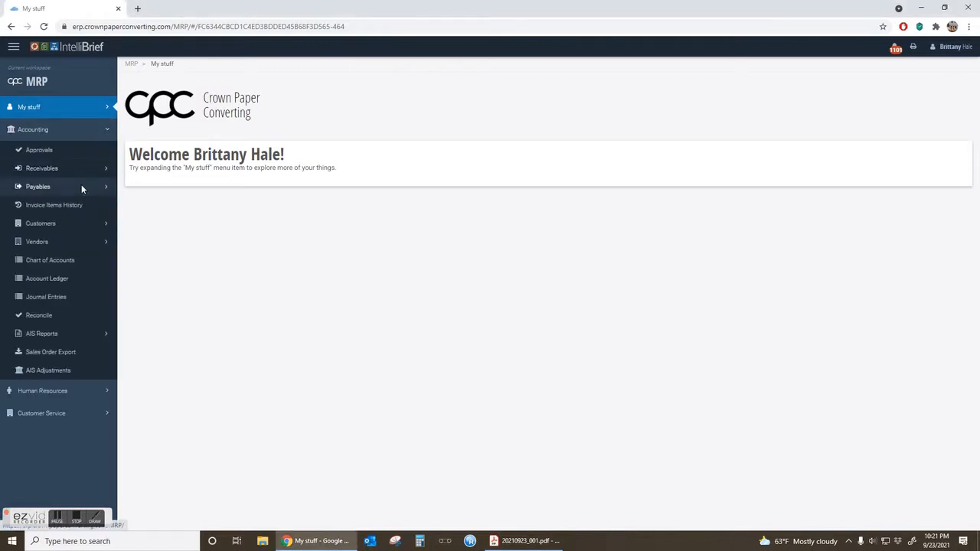
click(81, 186)
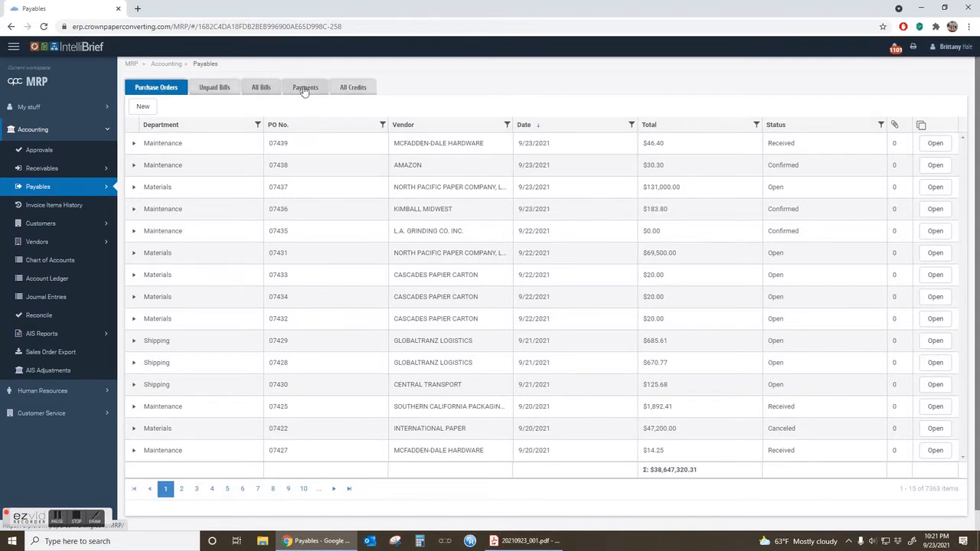
click(216, 89)
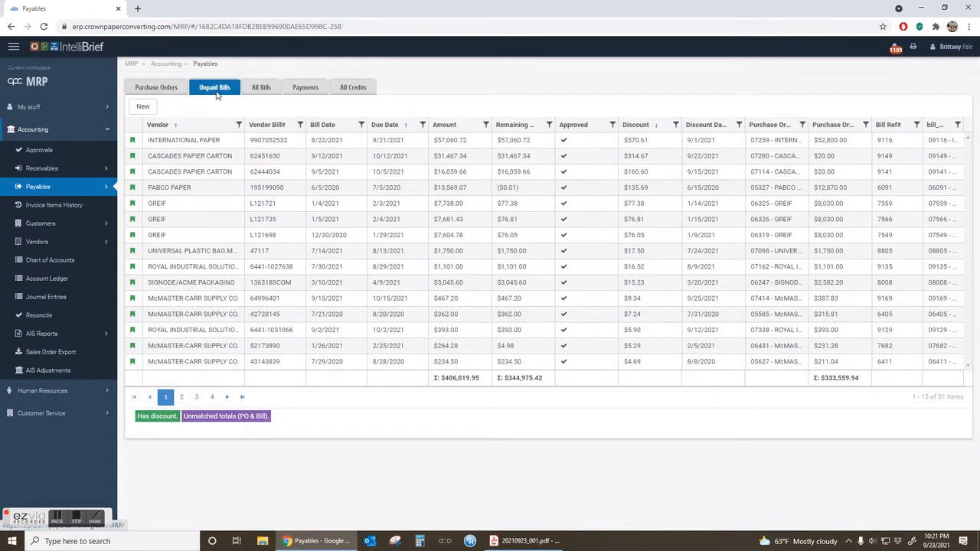
Duplicate the Payables page into a separate browser window, and start a new vendor bill on the original page.
right_click(78, 13)
click(109, 82)
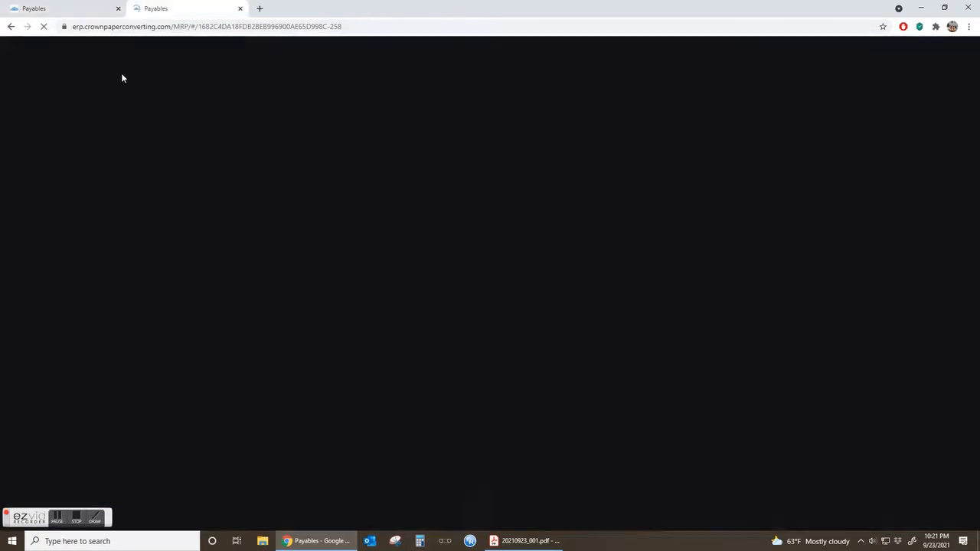
drag(184, 8, 979, 306)
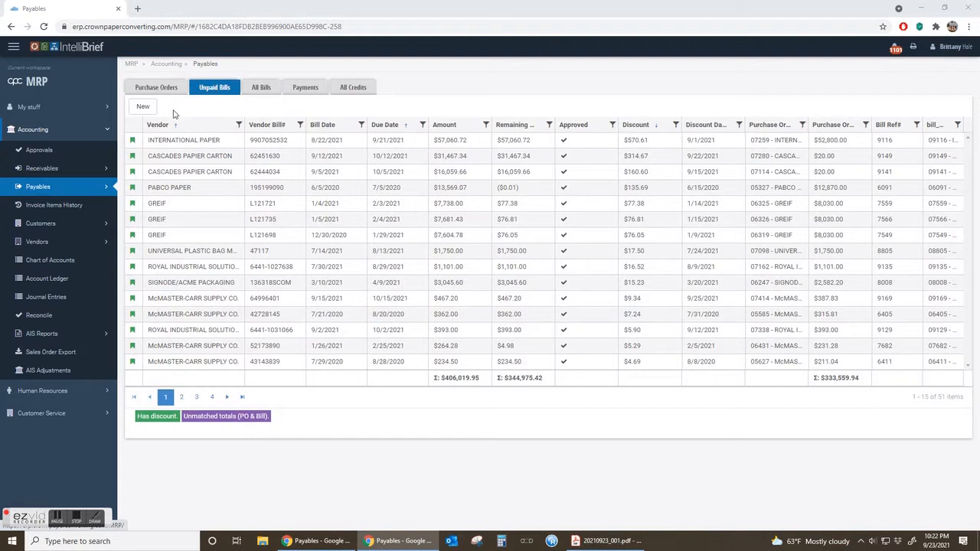
click(140, 109)
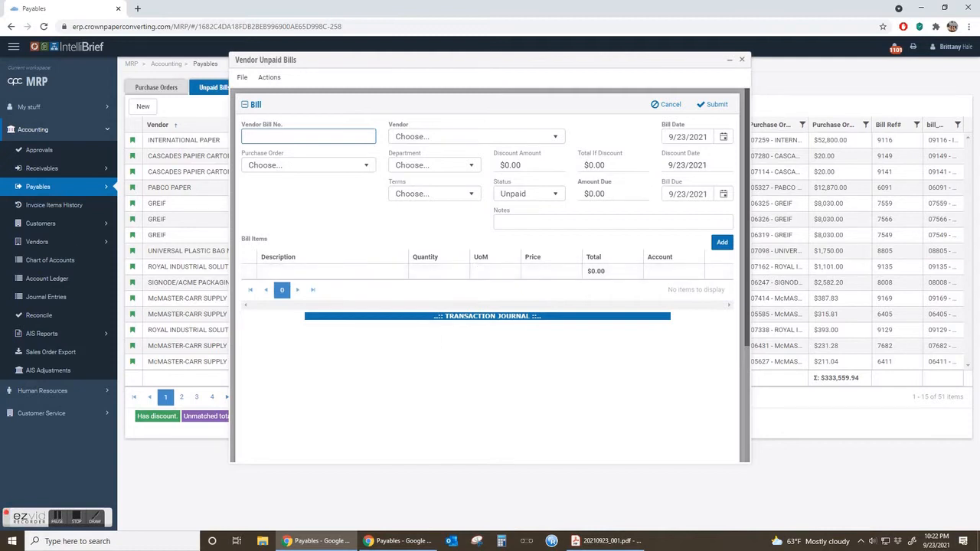
Switch to Acrobat Reader and examine the Central Transport delivery receipt and original invoice in 20210923_001.pdf, marking the PRO number on the invoice.
key(alt+Tab)
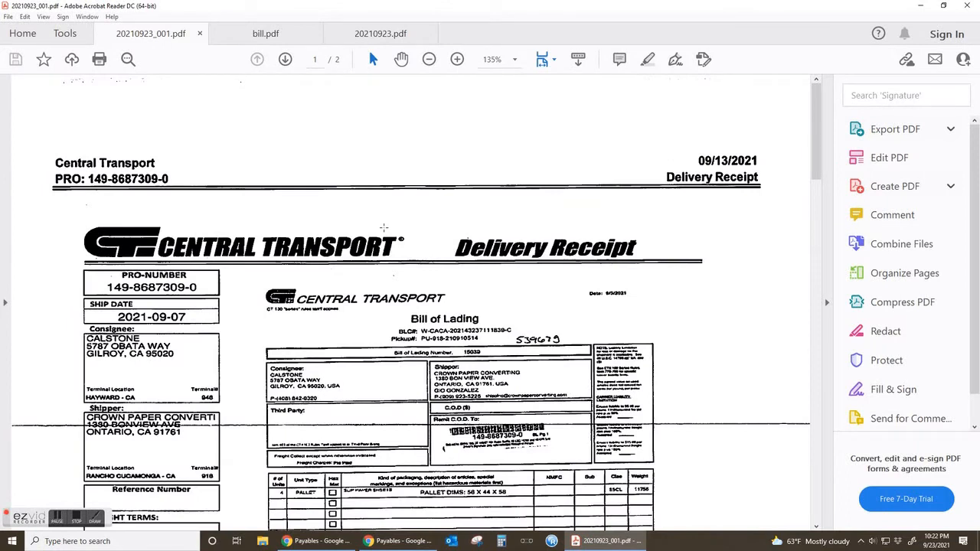
scroll(410, 307, down, 3)
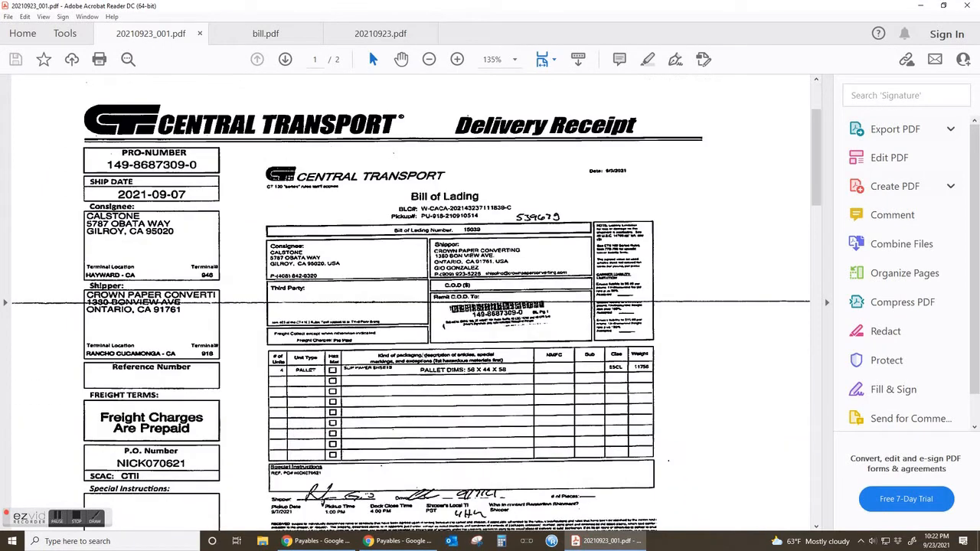
scroll(486, 296, down, 10)
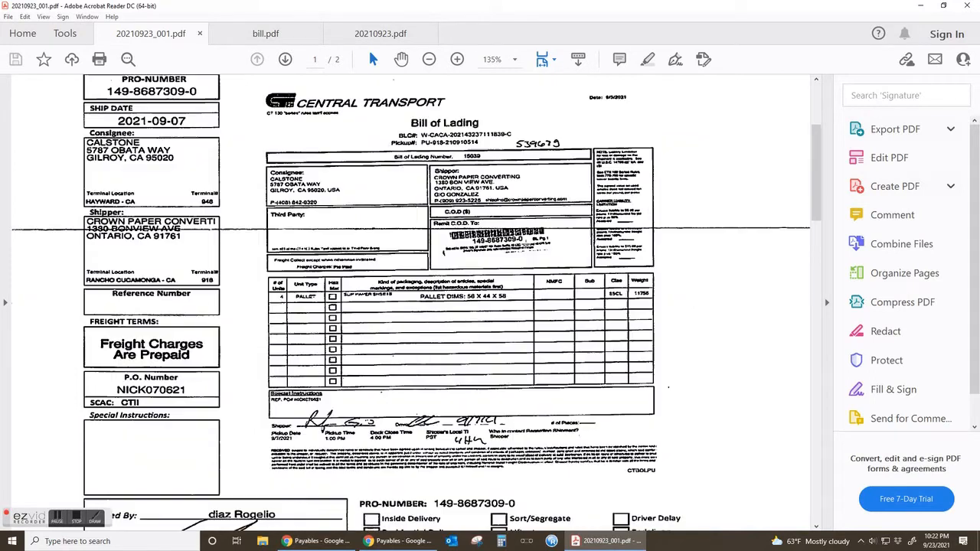
scroll(486, 296, down, 6)
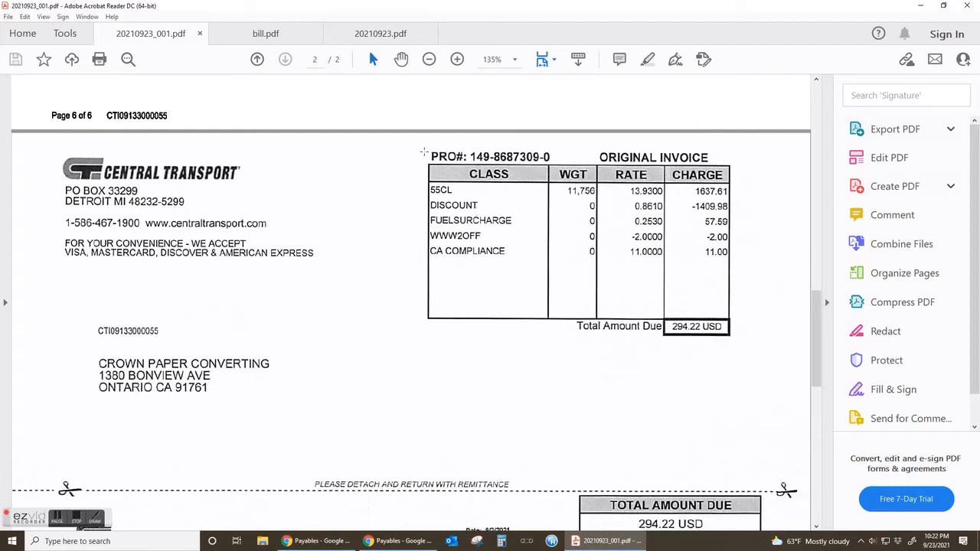
drag(425, 152, 717, 157)
click(573, 158)
drag(424, 150, 472, 168)
click(531, 159)
click(531, 159)
Review the invoice's remittance section for amount due, invoice date and terms, and move the PDF window off to the other monitor.
scroll(393, 382, down, 1)
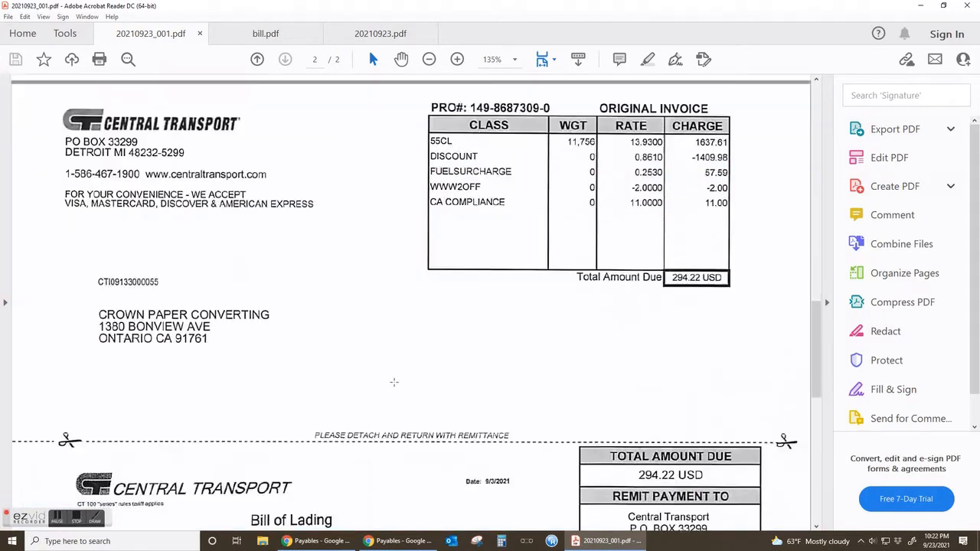
scroll(393, 383, down, 2)
scroll(255, 404, down, 2)
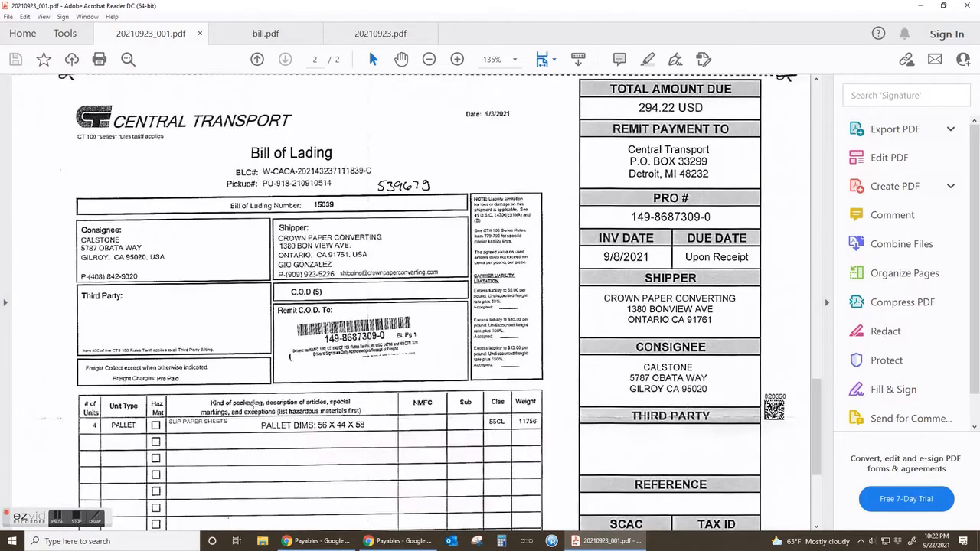
scroll(257, 404, down, 4)
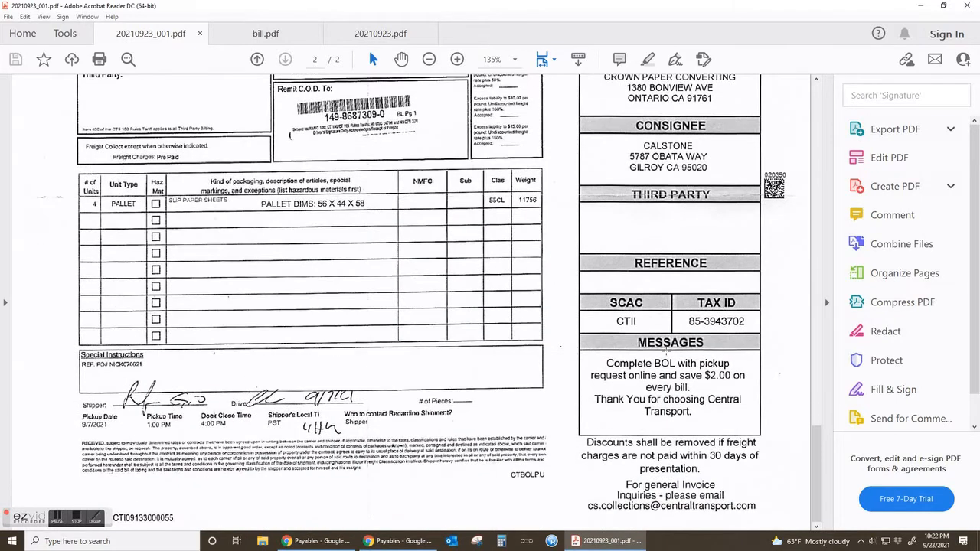
scroll(439, 290, up, 10)
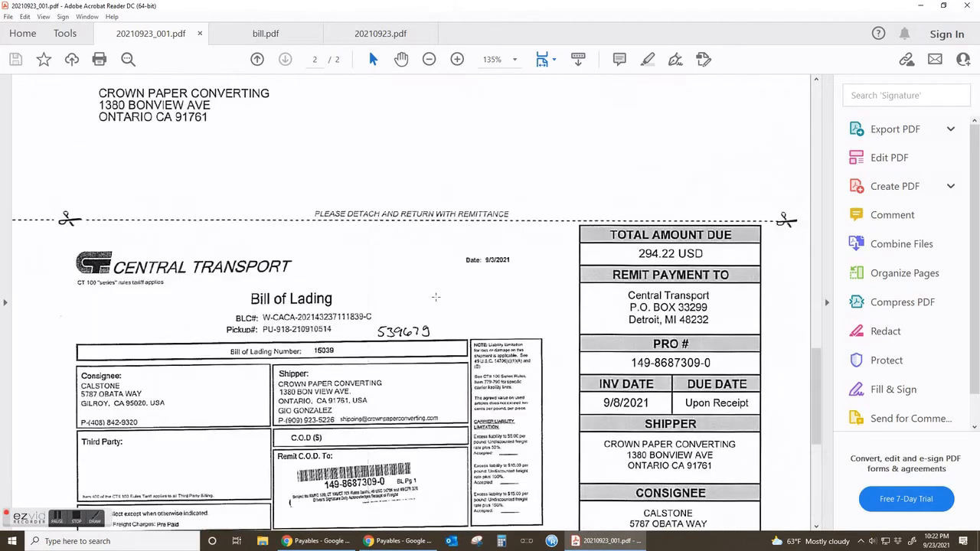
scroll(454, 307, up, 2)
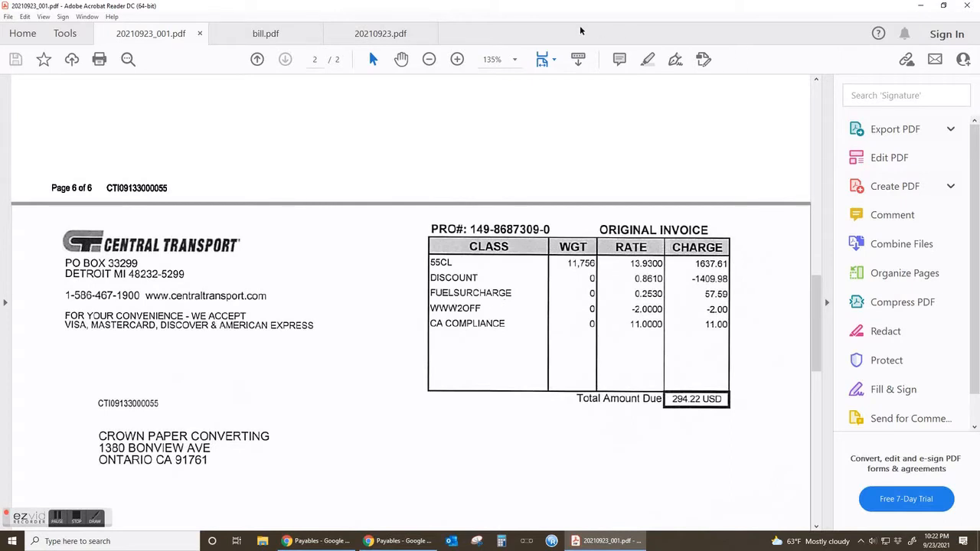
drag(646, 6, 577, 60)
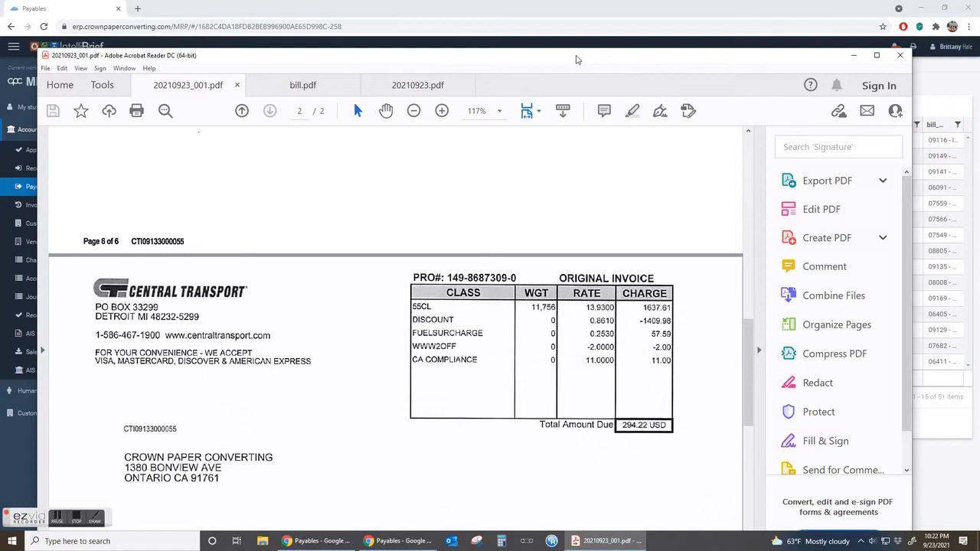
drag(577, 60, 0, 164)
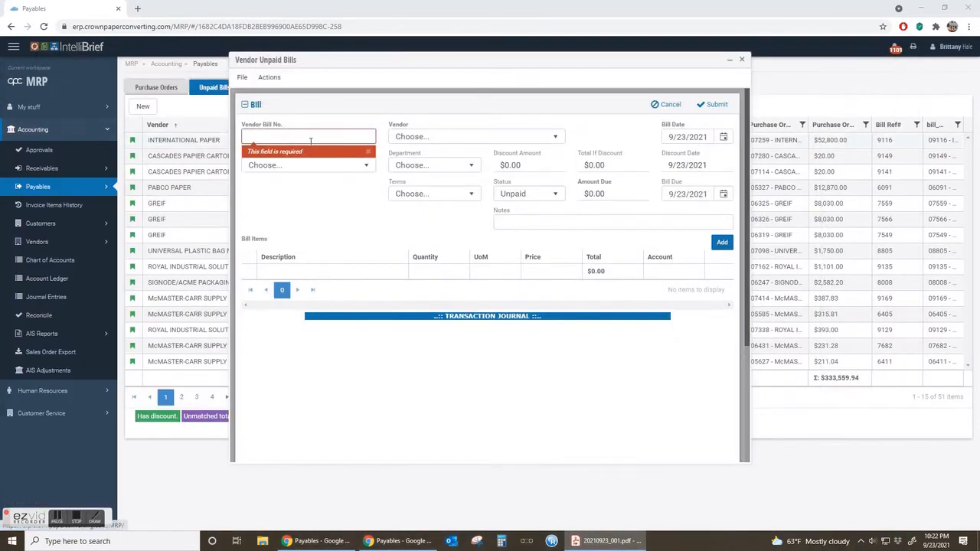
With the new bill form minimized, filter the purchase orders to vendor Central Transport and view the one dated 9/21/2021.
click(729, 61)
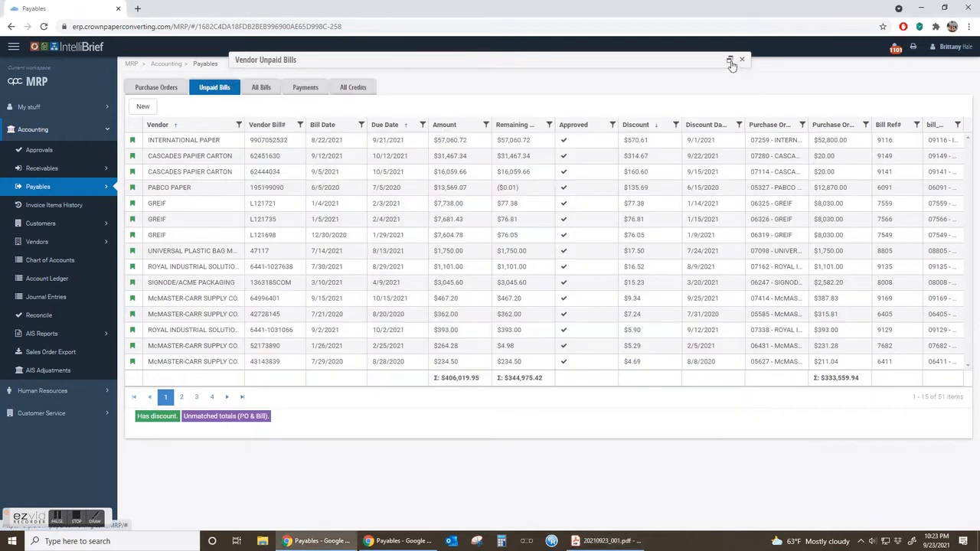
click(170, 92)
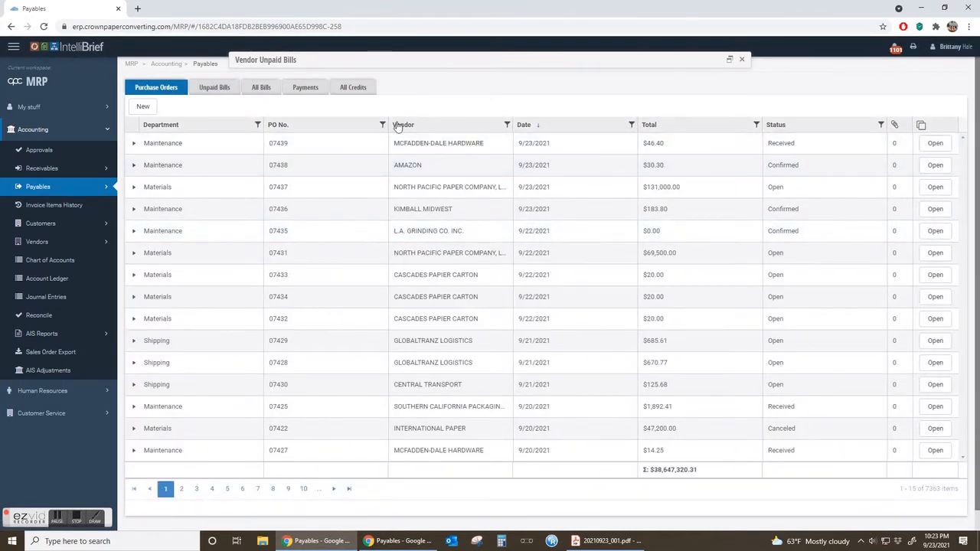
click(507, 126)
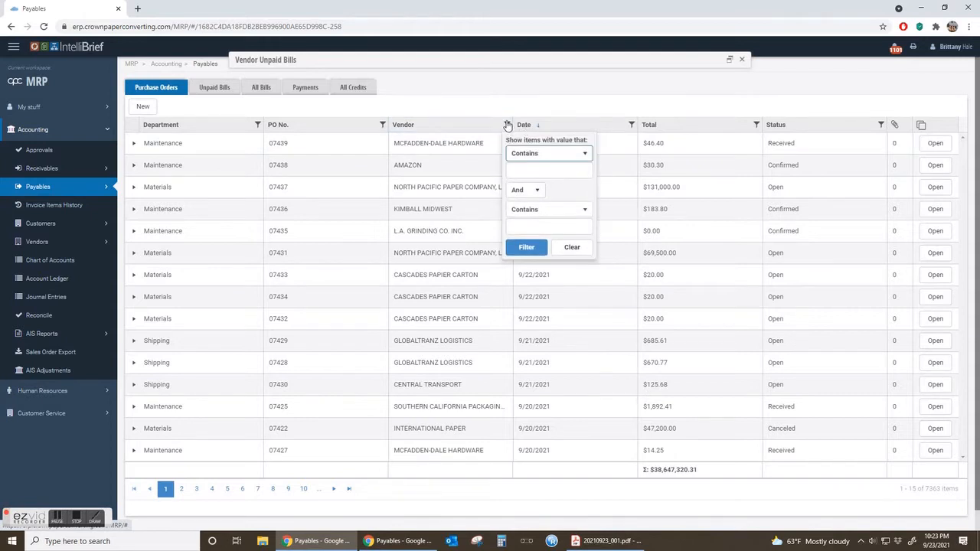
click(553, 153)
click(545, 167)
click(546, 167)
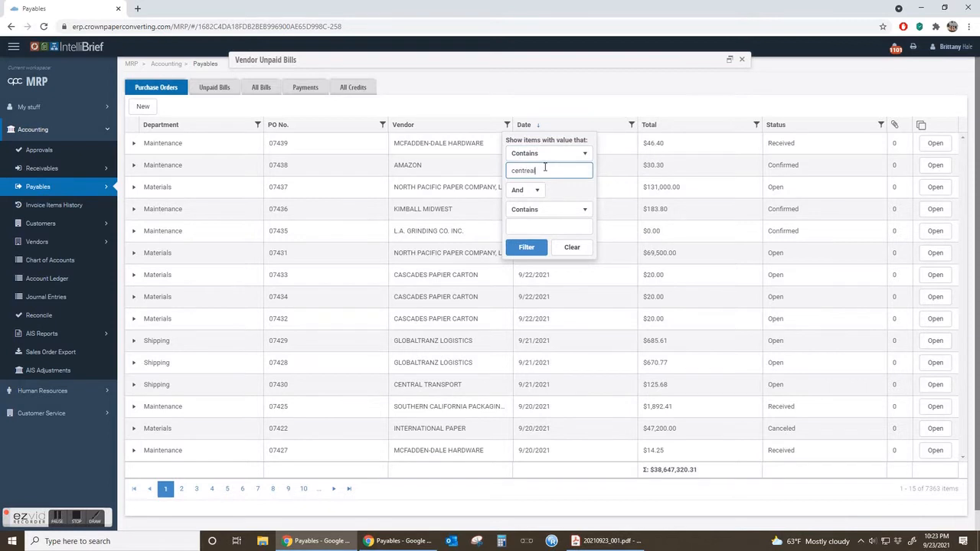
key(Return)
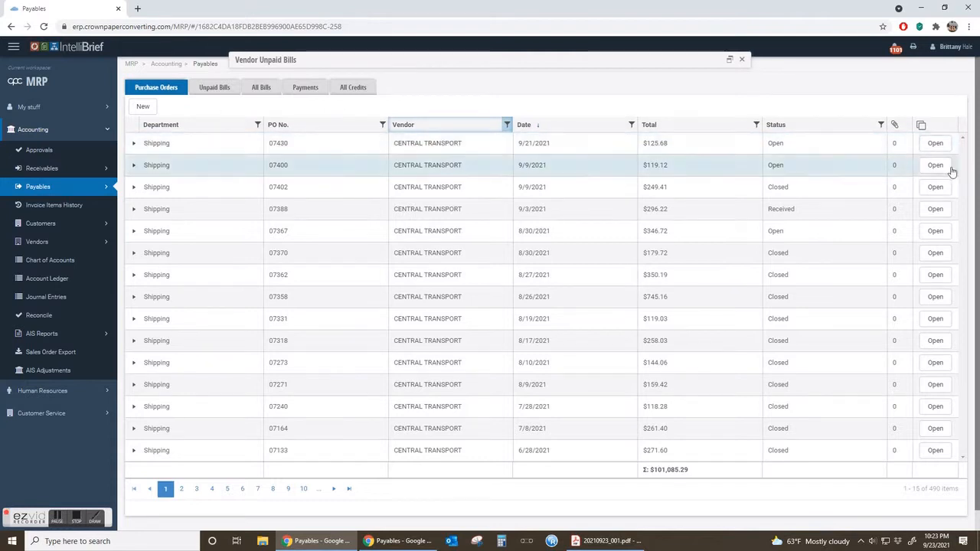
click(936, 144)
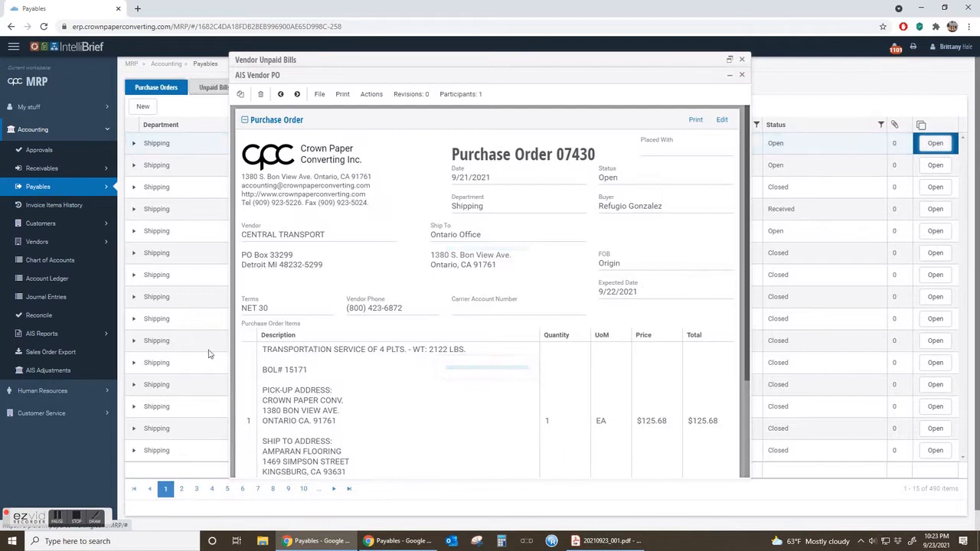
click(741, 76)
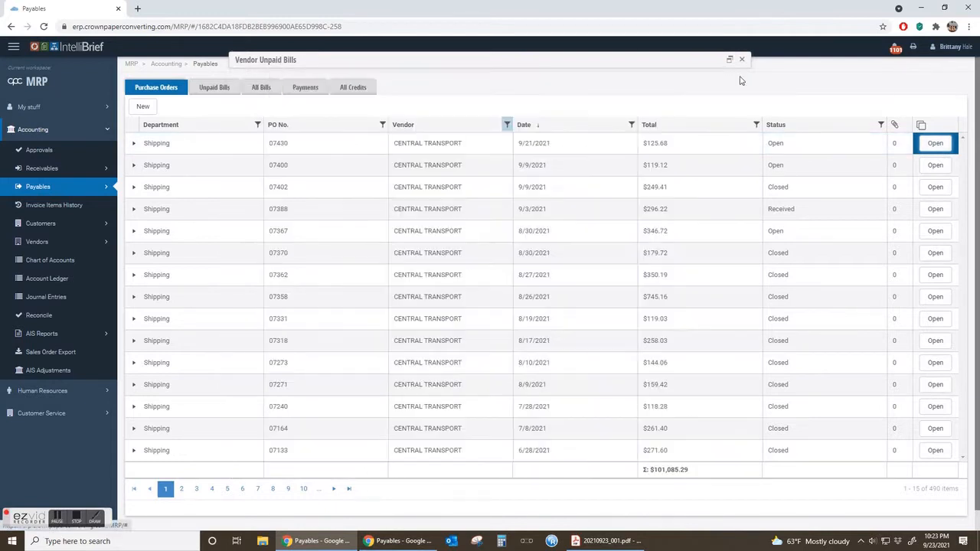
Filter the list of all bills by vendor to find Central Transport's earlier bills.
click(259, 89)
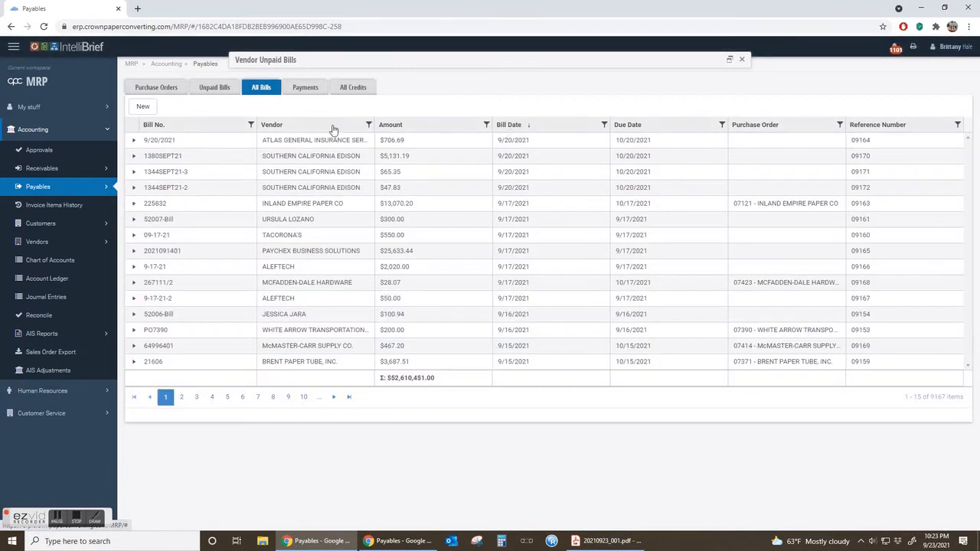
click(368, 124)
click(393, 172)
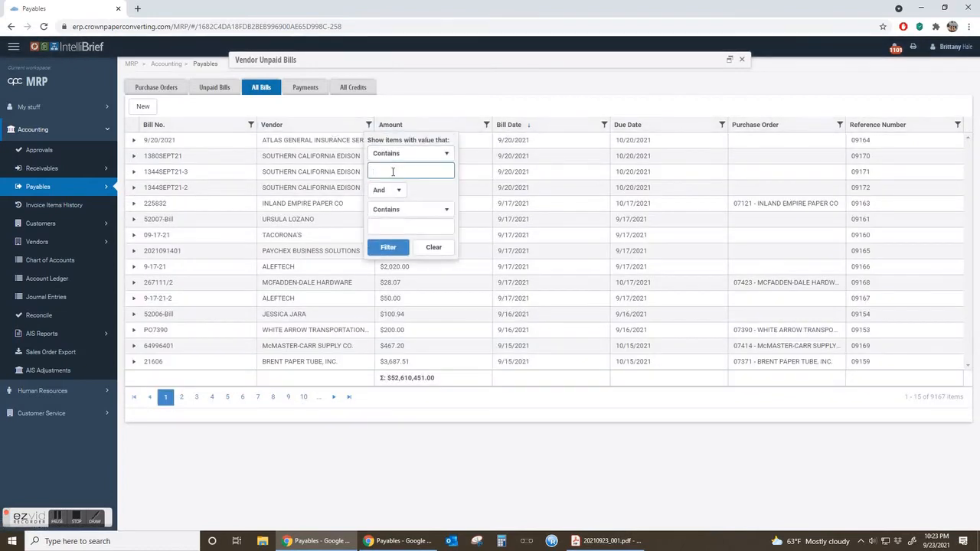
key(Return)
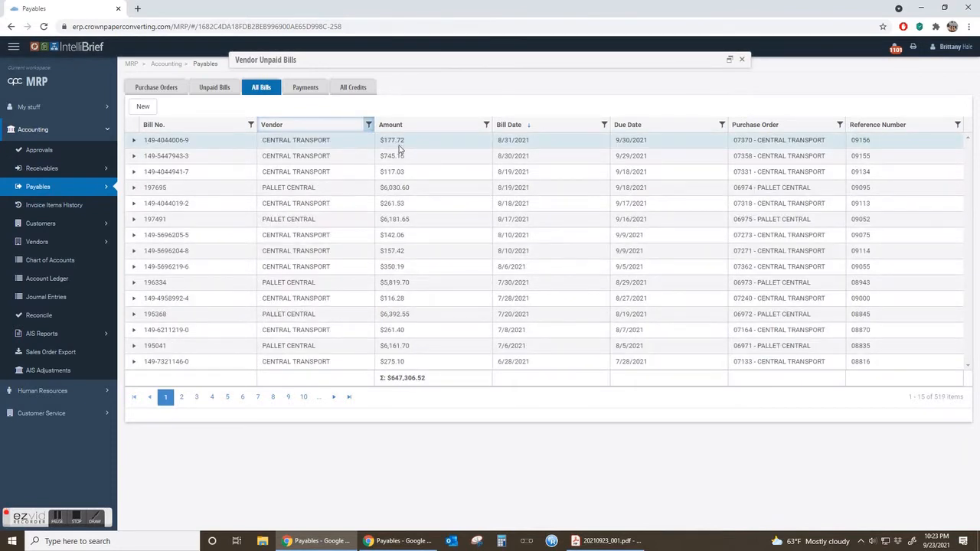
Open Central Transport's bill dated 8/31/2021, check its details and select its vendor bill number for comparison.
double_click(350, 148)
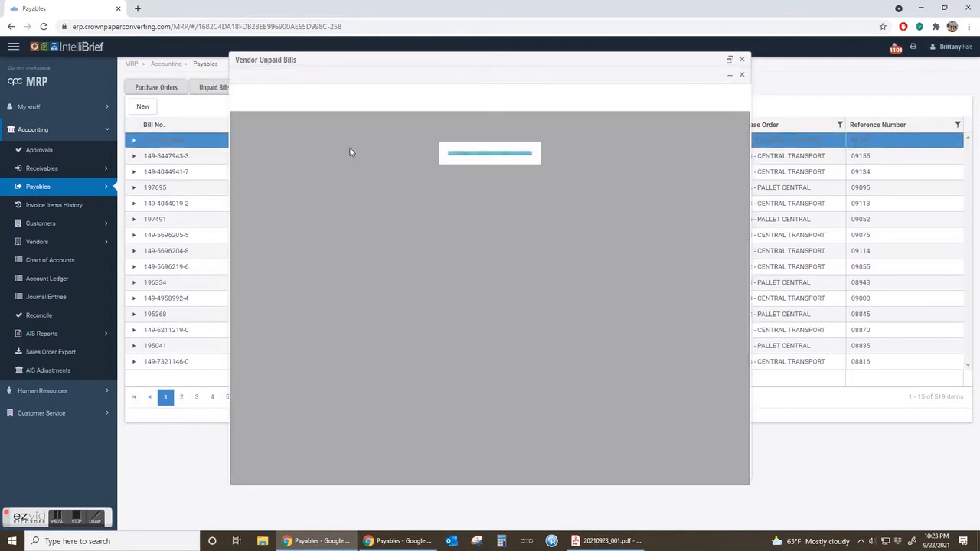
scroll(312, 233, down, 2)
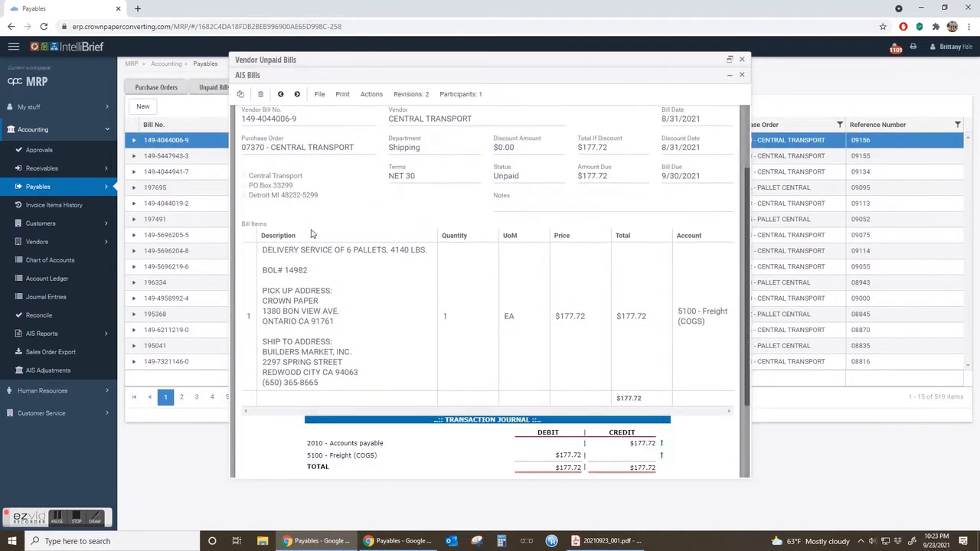
scroll(311, 232, up, 1)
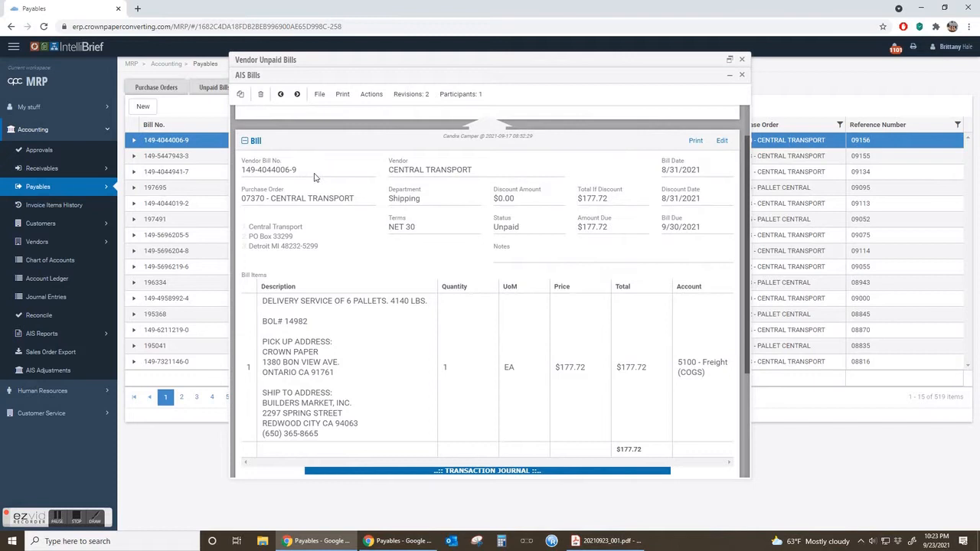
drag(299, 170, 242, 173)
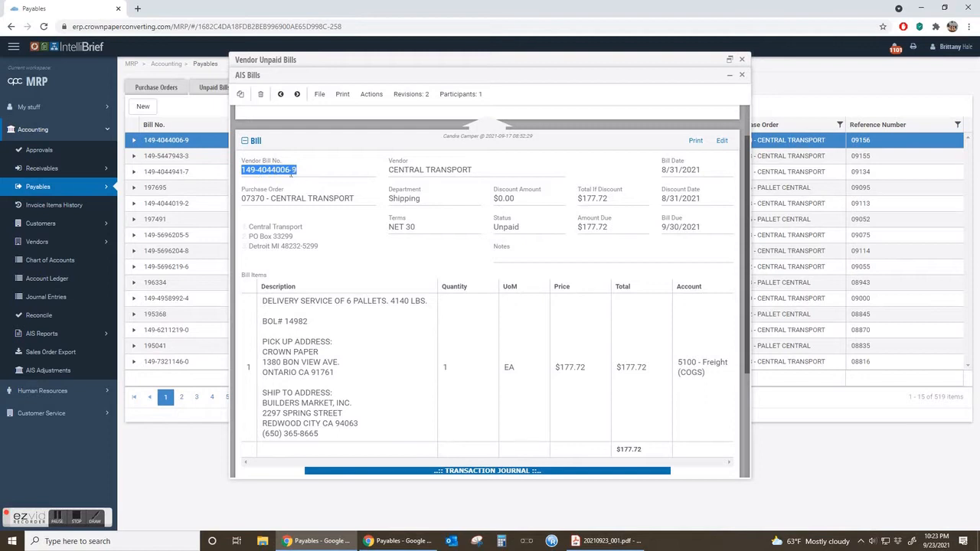
Bring back the invoice PDF, mark its PRO number to compare with the vendor bill number format, and return to the open bill.
key(alt+Tab)
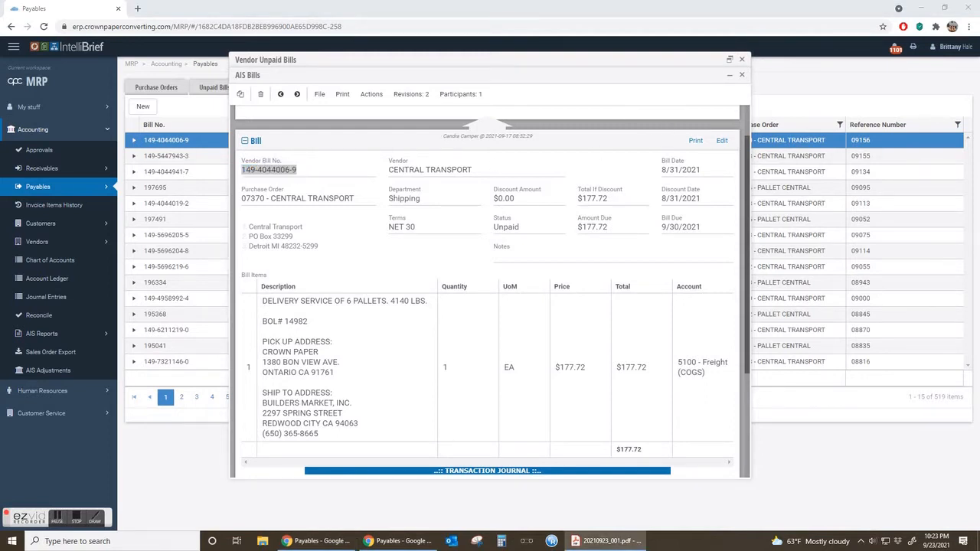
drag(0, 100, 482, 1)
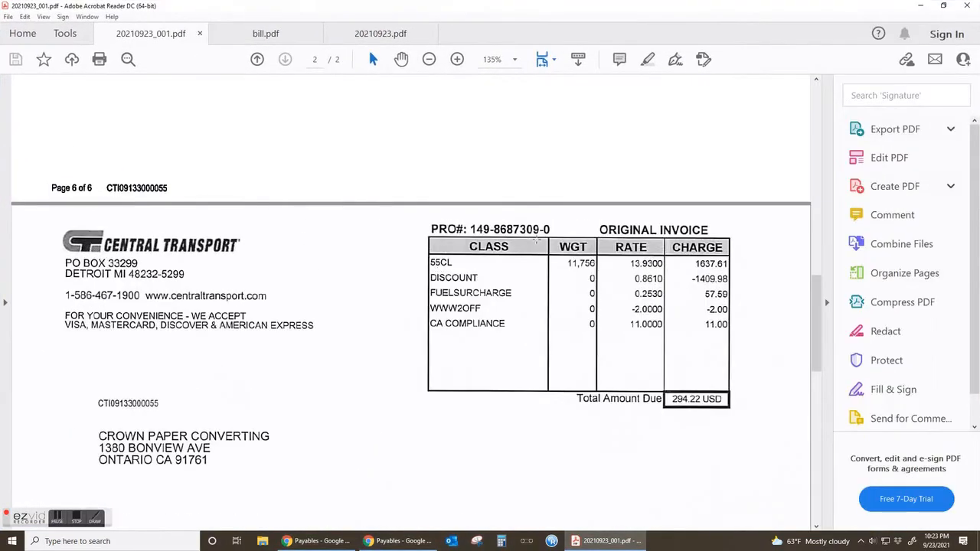
mouse_move(551, 229)
mouse_down()
mouse_move(423, 229)
mouse_move(559, 231)
mouse_up()
click(401, 231)
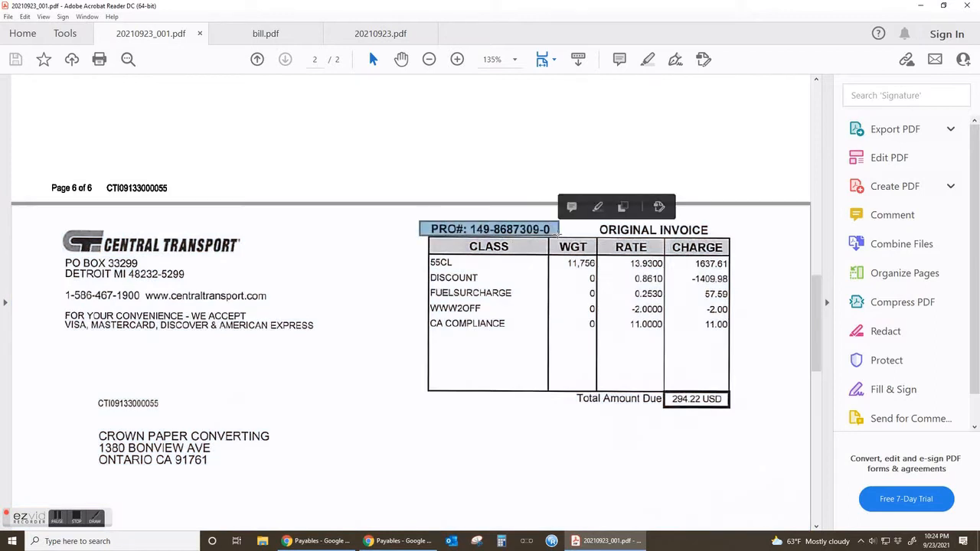
drag(632, 9, 0, 229)
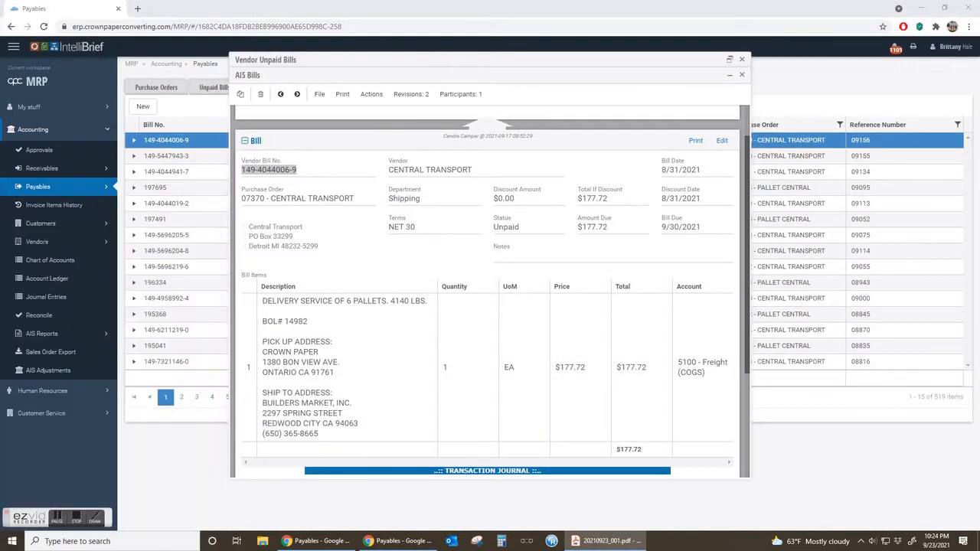
click(741, 75)
click(730, 62)
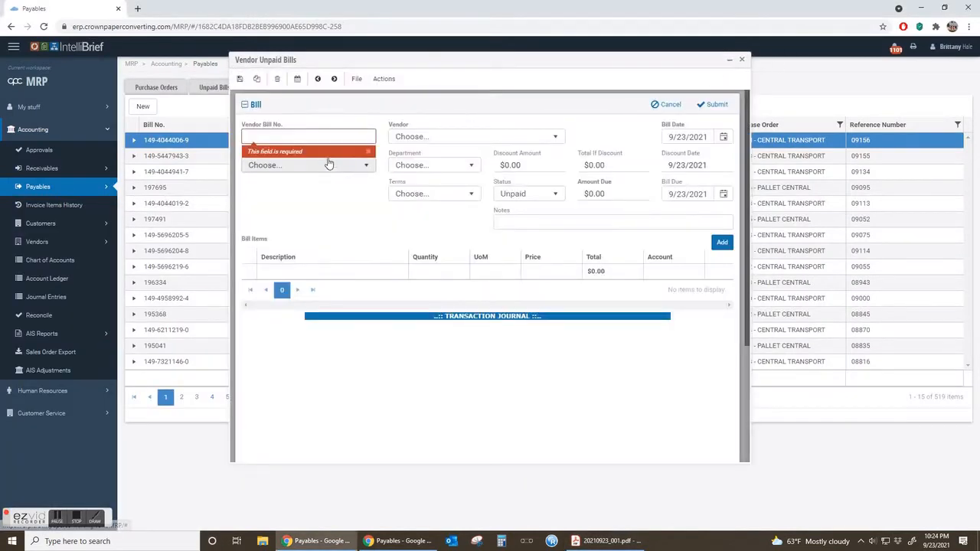
click(304, 136)
text(14)
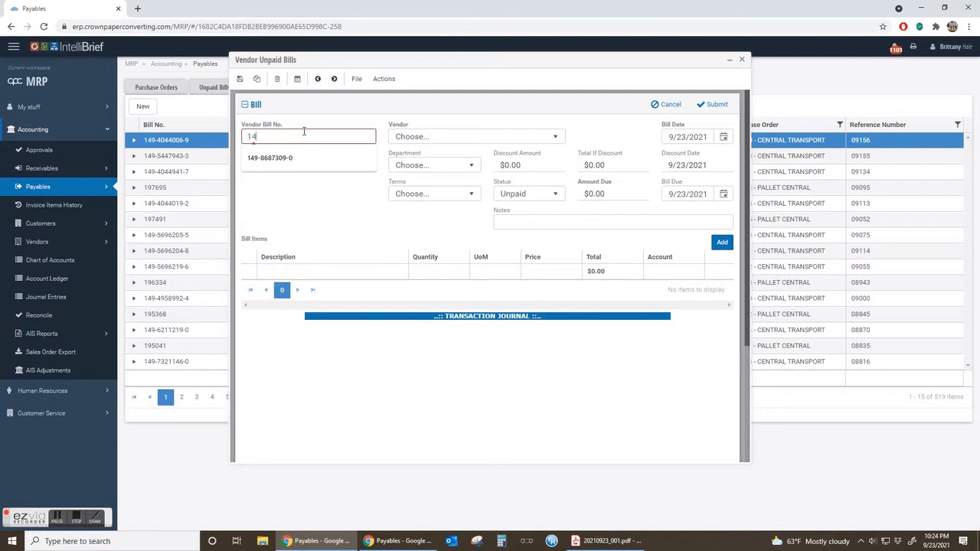
text(9-8687309-0)
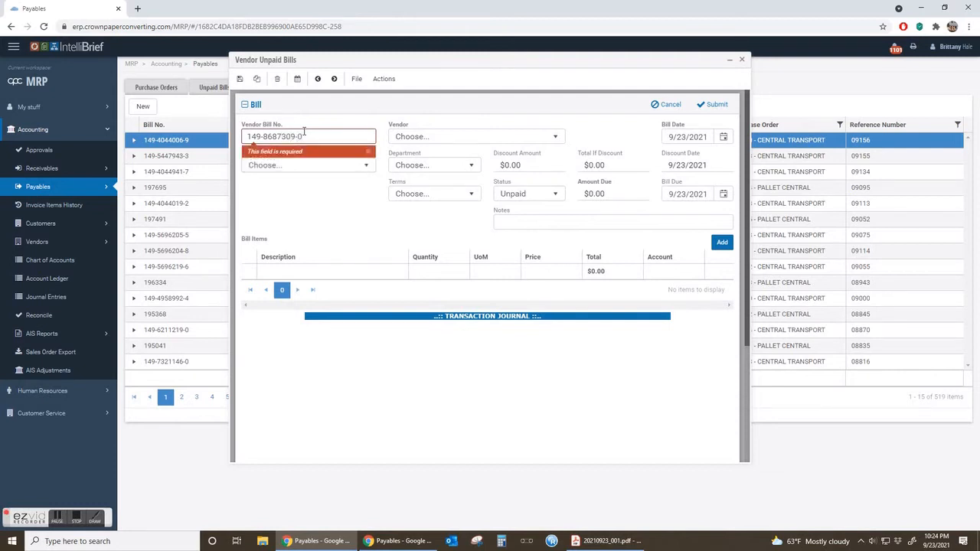
click(355, 111)
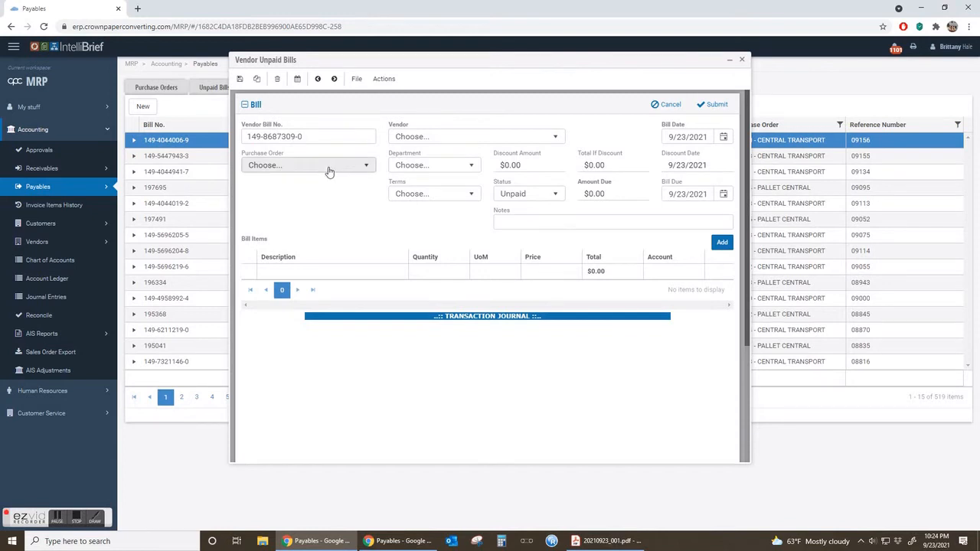
Switch to the invoice PDF in Acrobat Reader and view the delivery receipt on its first page.
key(alt+Tab)
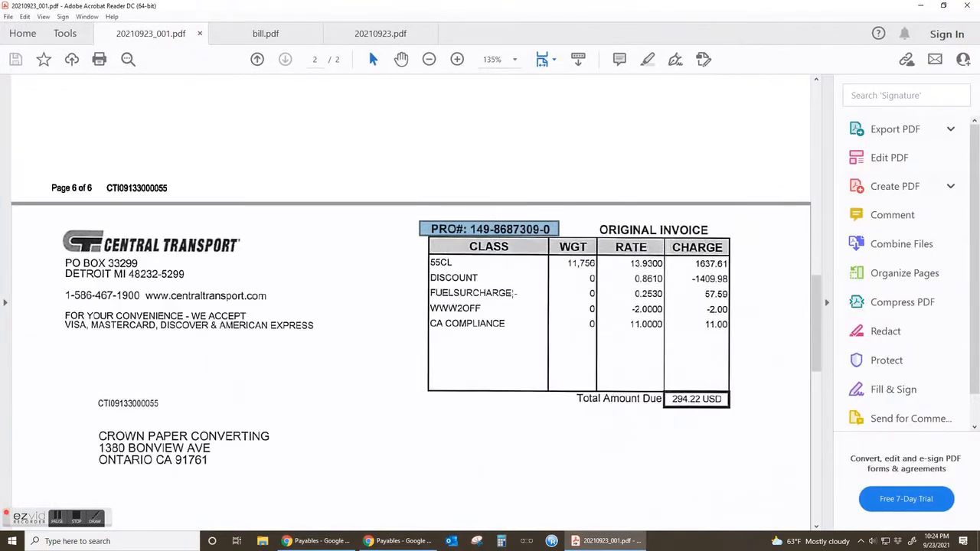
click(339, 327)
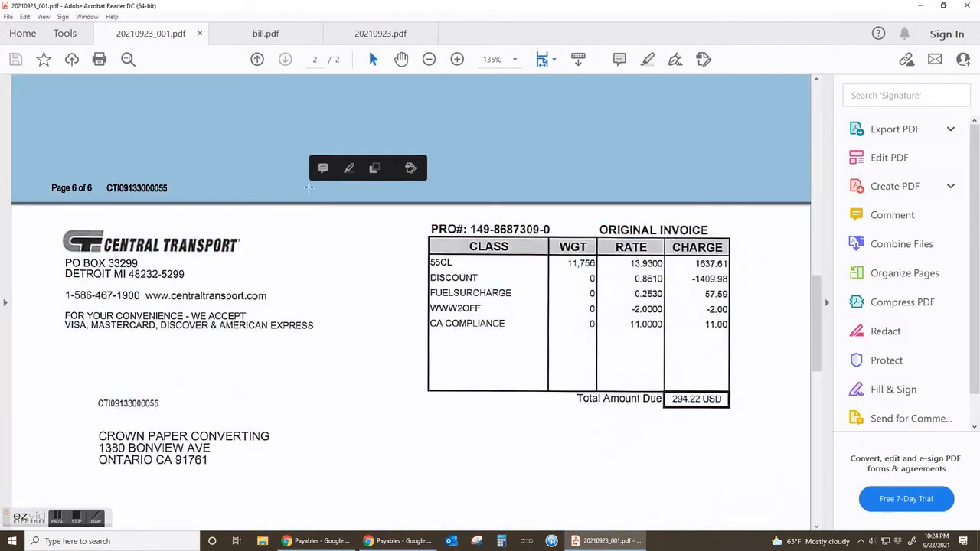
click(311, 190)
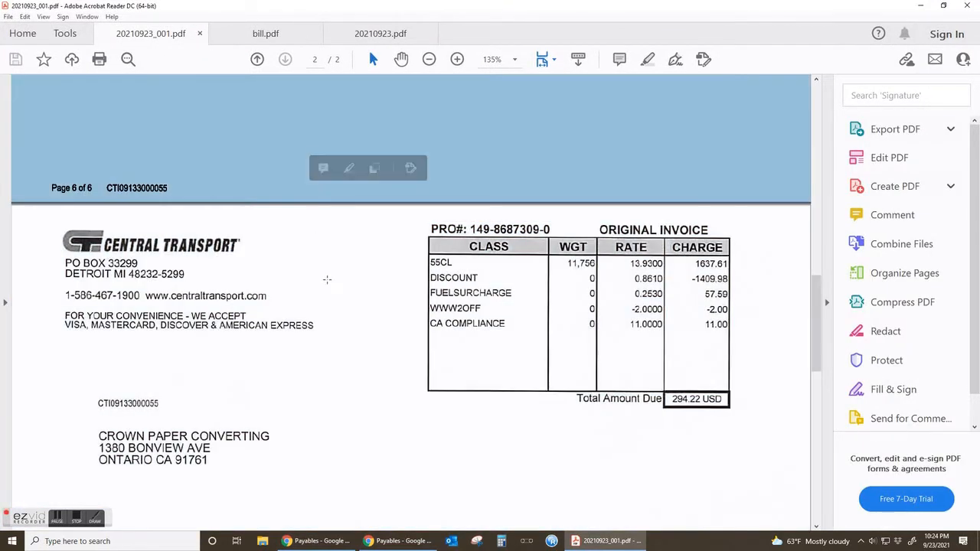
scroll(327, 280, up, 8)
click(698, 282)
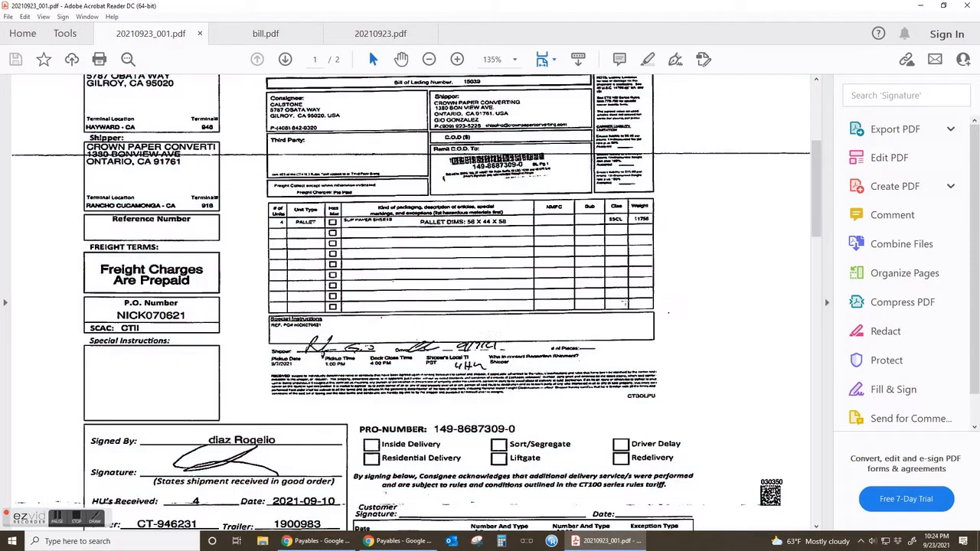
scroll(698, 282, up, 4)
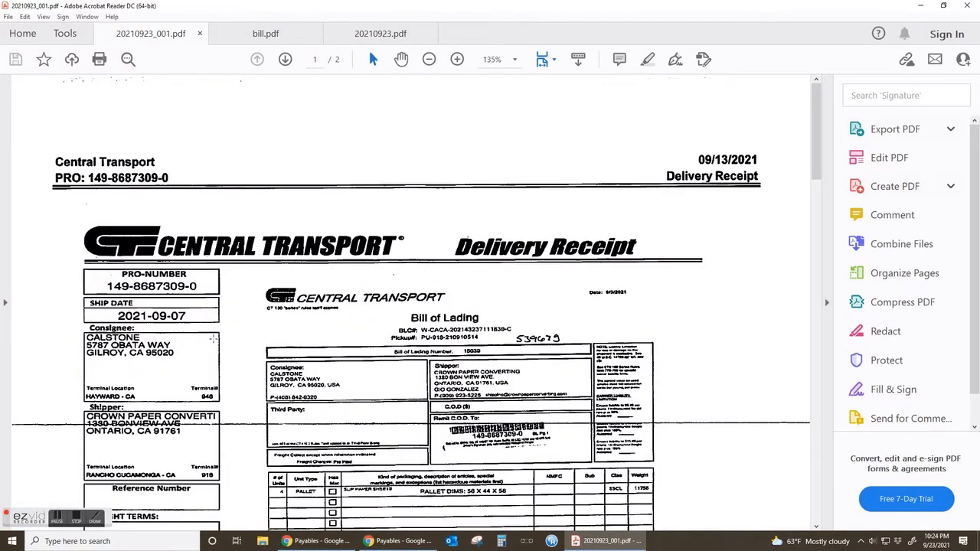
scroll(318, 366, down, 5)
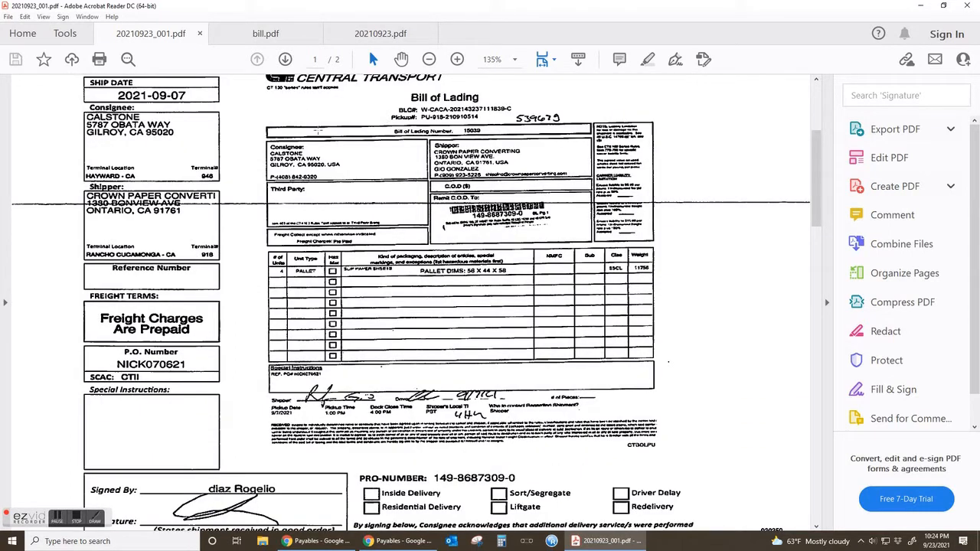
Mark the bill of lading number and the Reference Number box on the delivery receipt, clearing the selection after each.
drag(386, 127, 485, 141)
click(388, 210)
click(229, 242)
drag(63, 265, 229, 293)
click(294, 371)
click(294, 371)
Review the charges and shipment details on the invoice's second page, and return to the new bill form in Payables.
scroll(295, 370, down, 13)
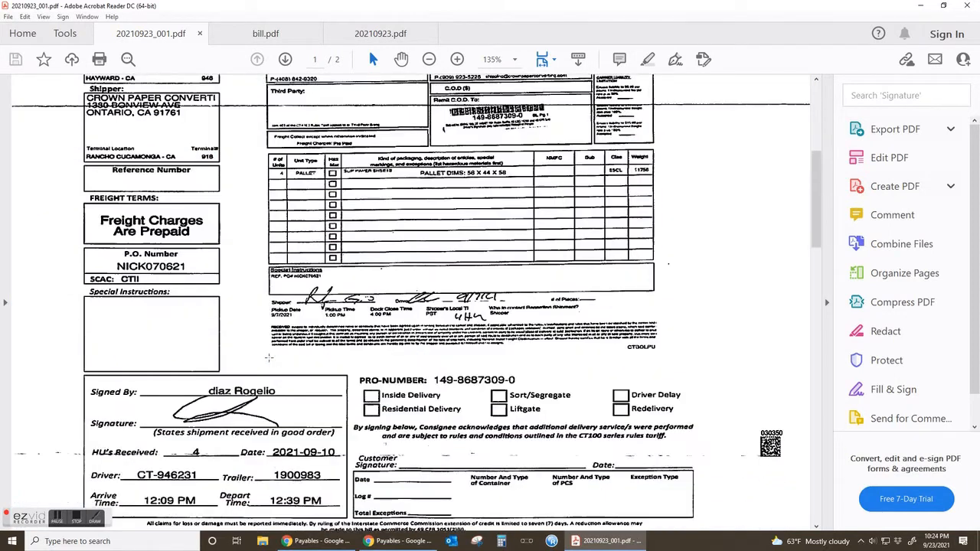
scroll(295, 371, down, 10)
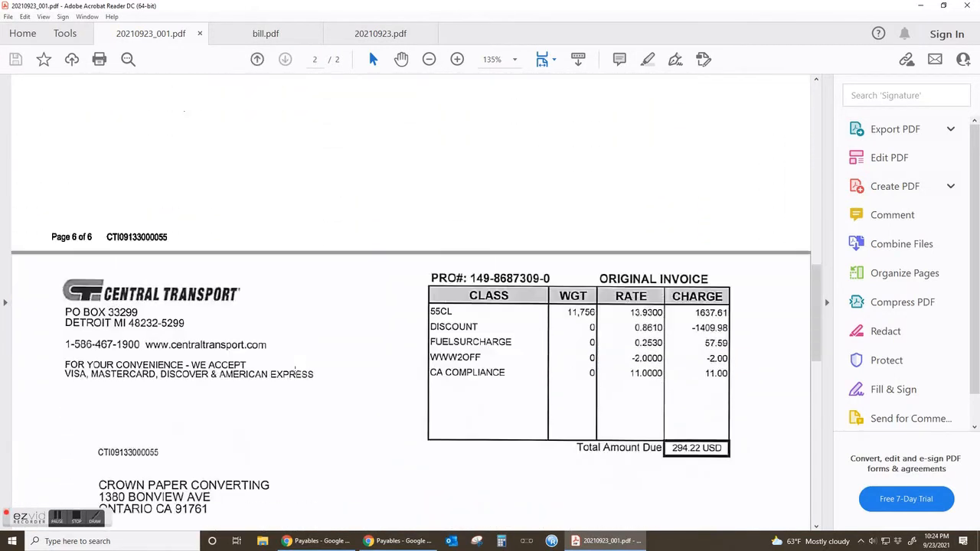
scroll(295, 371, down, 10)
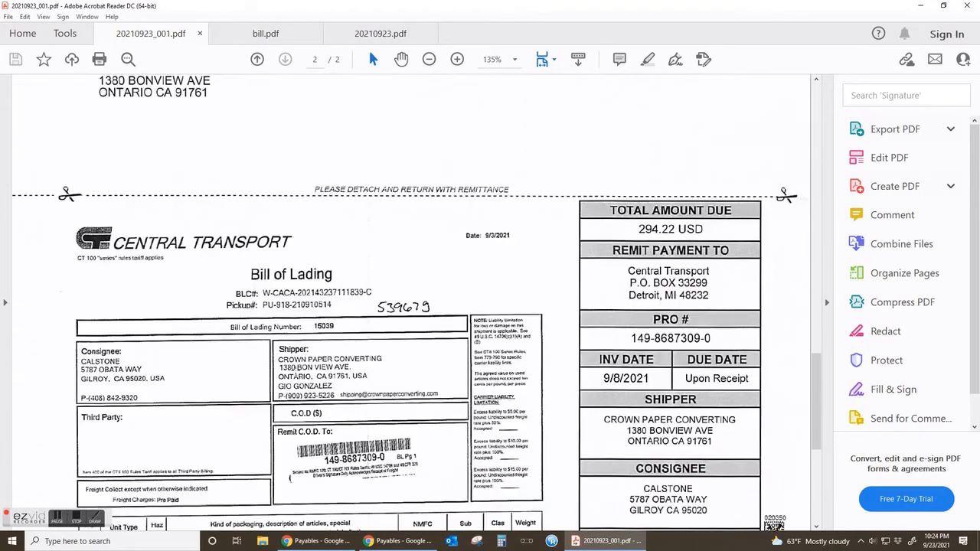
scroll(294, 371, down, 3)
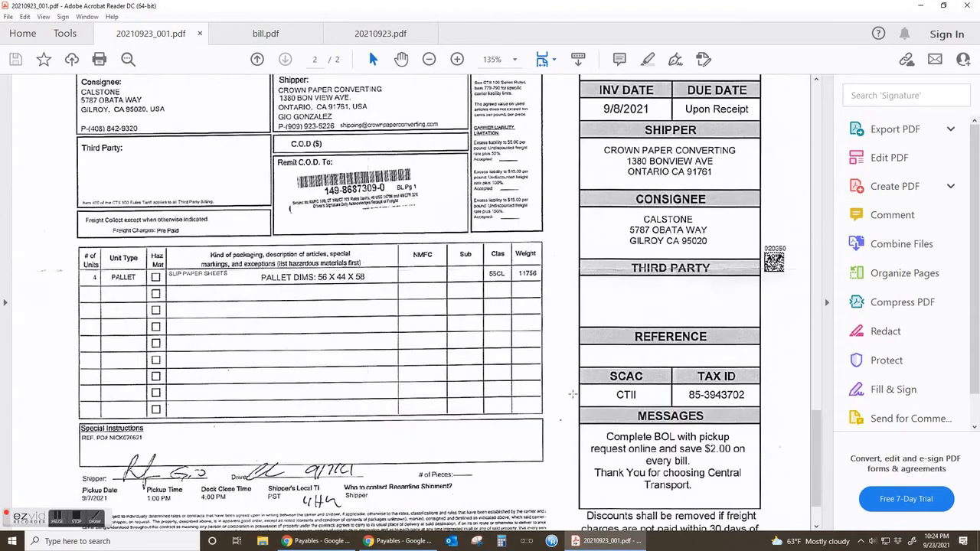
scroll(464, 408, down, 2)
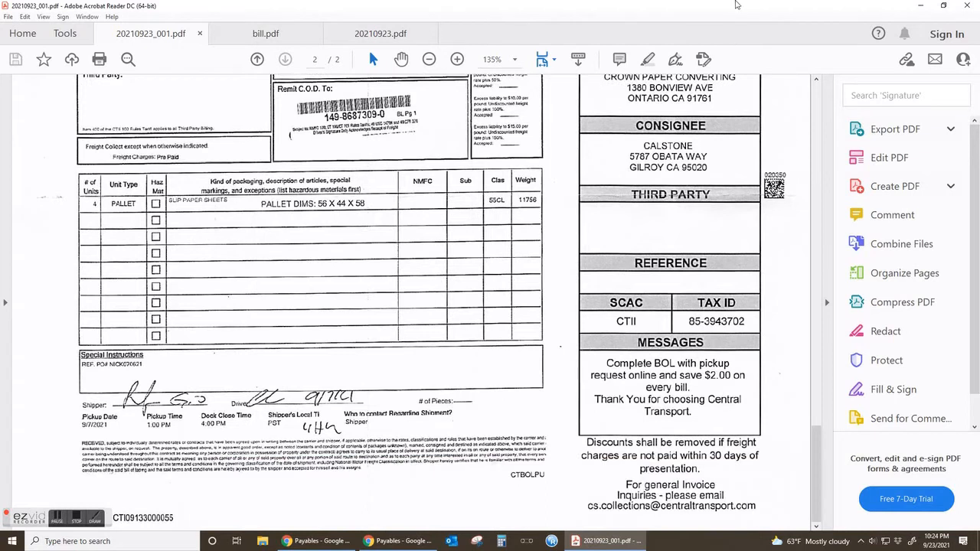
drag(696, 10, 0, 67)
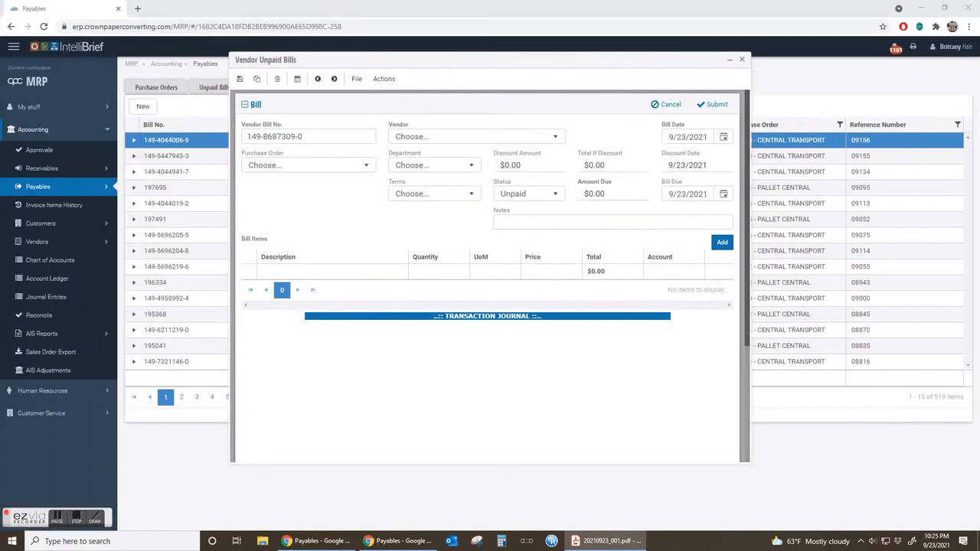
Minimize the new bill form and filter the purchase orders by vendor containing "central".
click(730, 60)
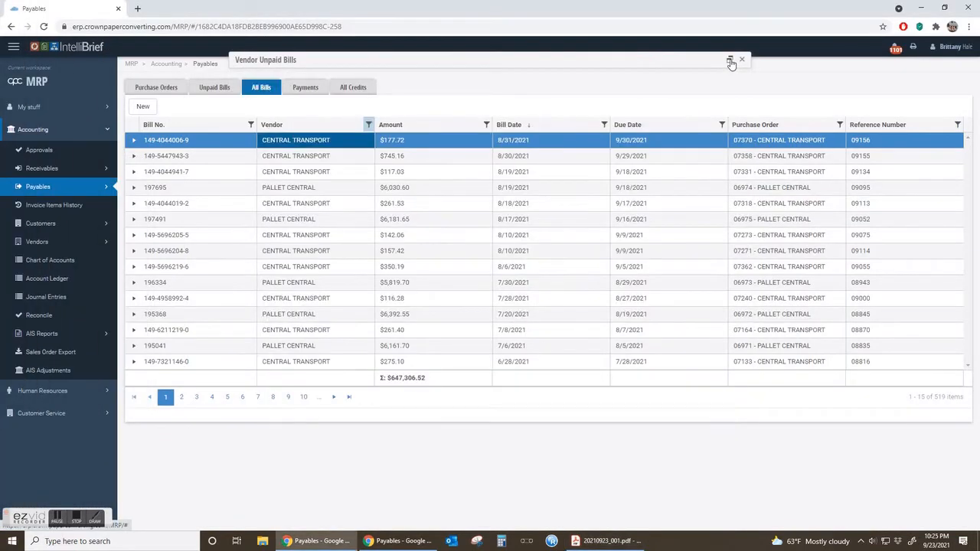
click(166, 89)
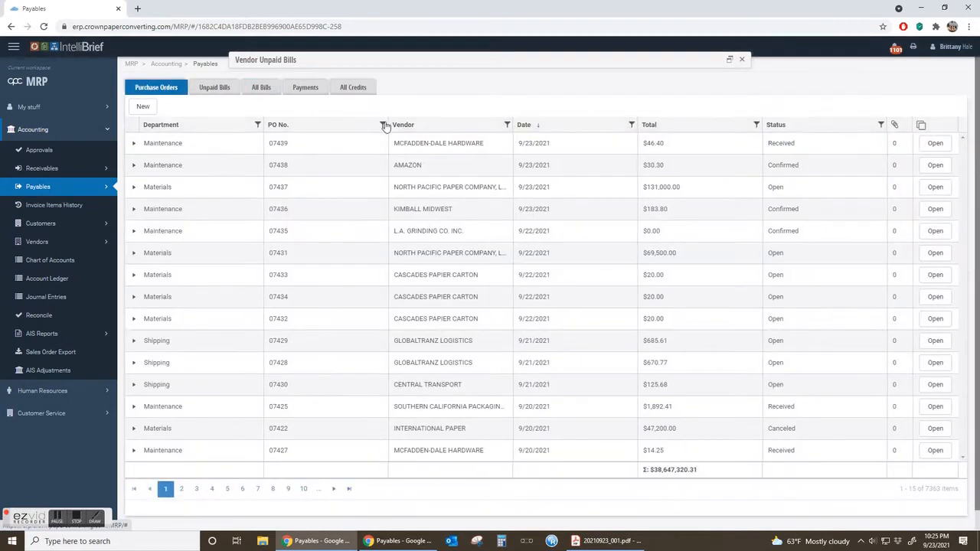
click(507, 124)
click(526, 171)
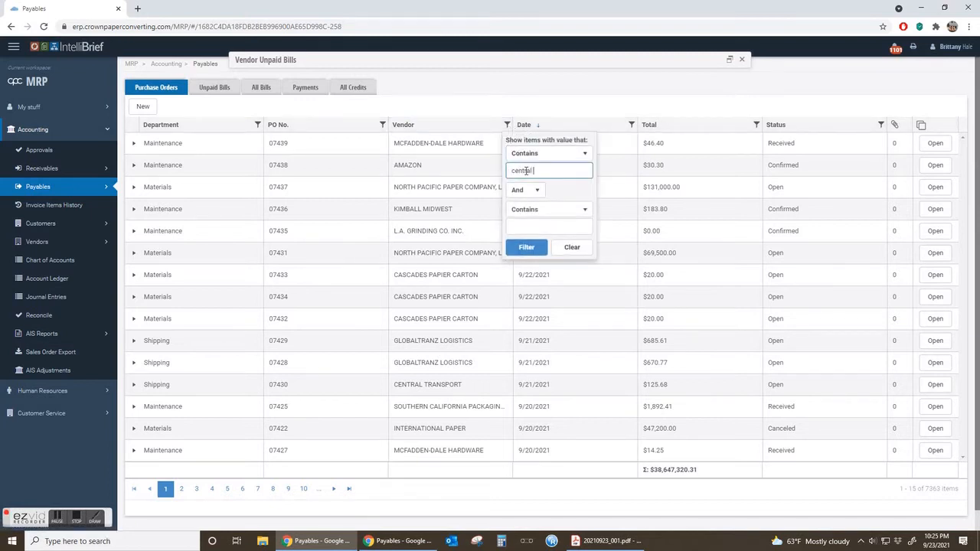
key(Return)
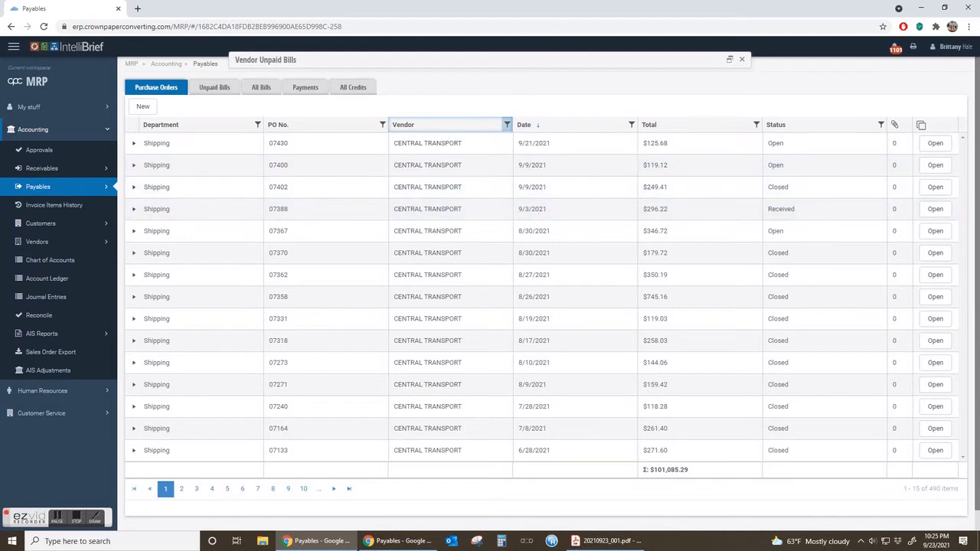
Bring back the invoice PDF and mark its invoice date and the bill of lading date for comparison with the purchase orders.
click(608, 541)
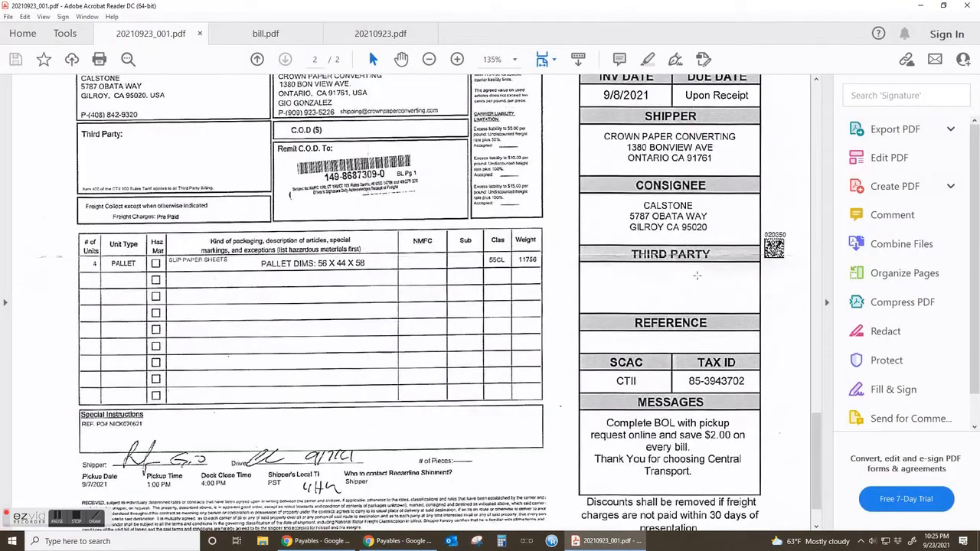
scroll(697, 276, up, 5)
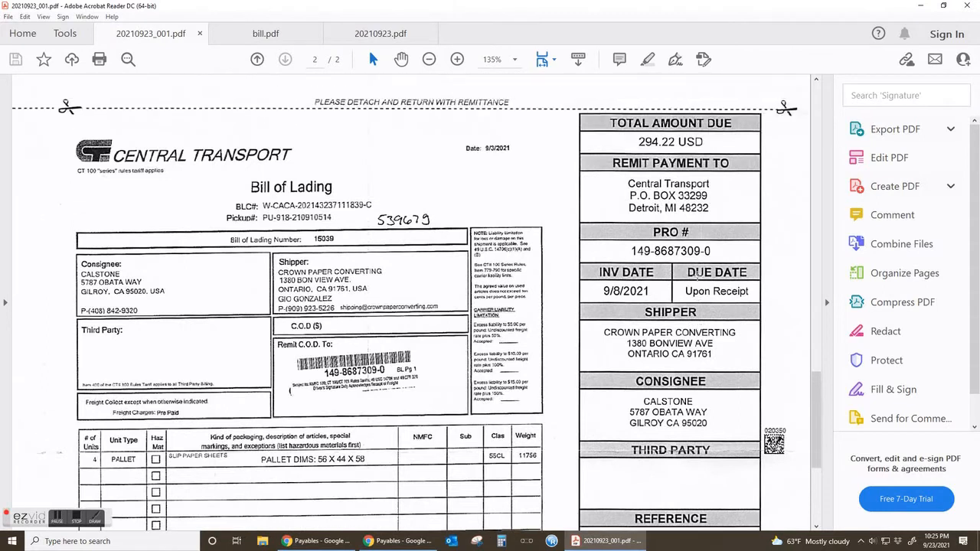
scroll(695, 275, up, 1)
drag(578, 325, 667, 359)
click(497, 292)
click(469, 239)
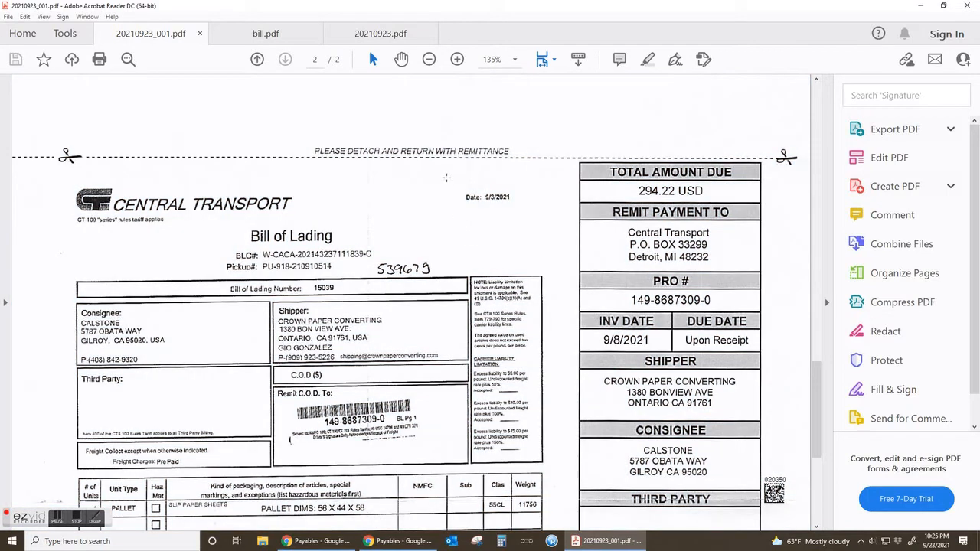
drag(446, 178, 514, 210)
click(378, 331)
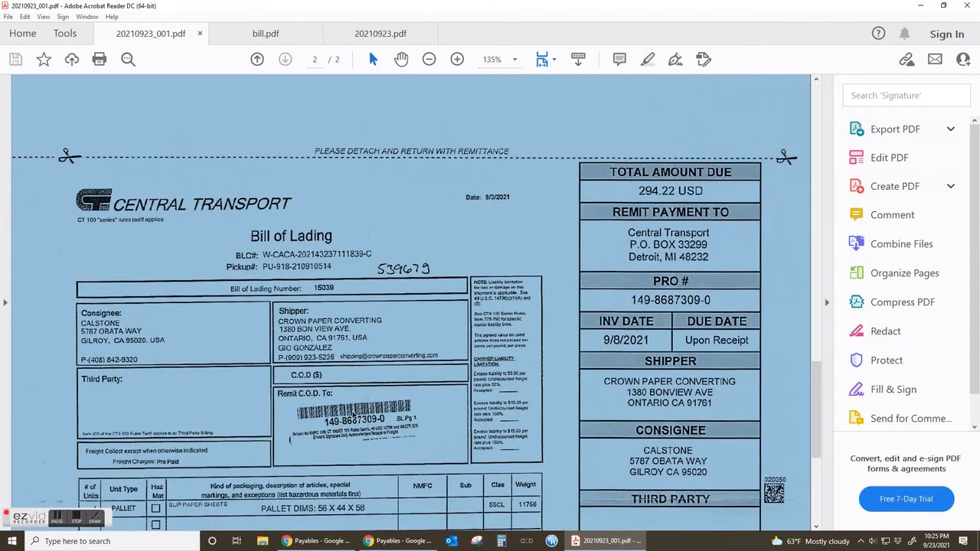
click(354, 415)
Recheck the bill of lading date and the total amount due on the invoice, and return to the purchase order list.
scroll(345, 417, down, 5)
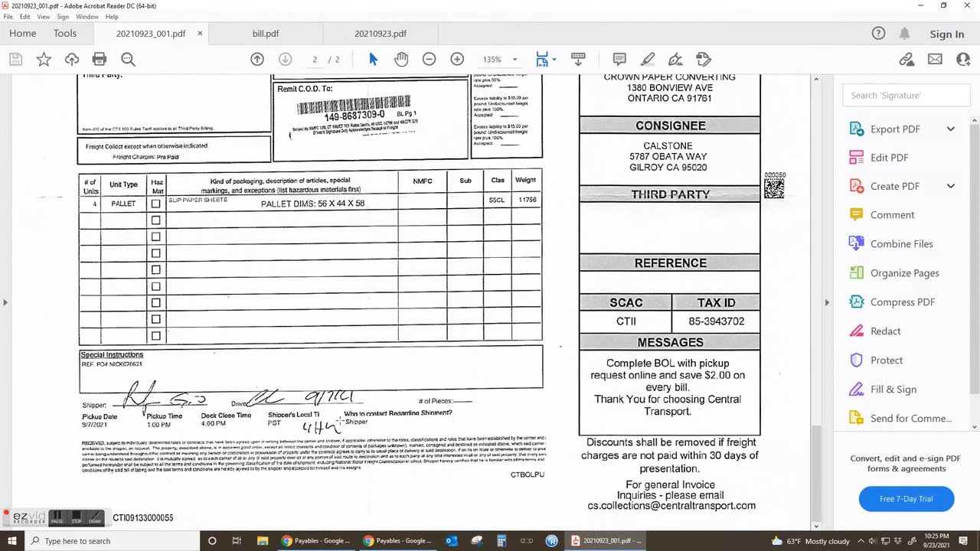
scroll(356, 389, up, 4)
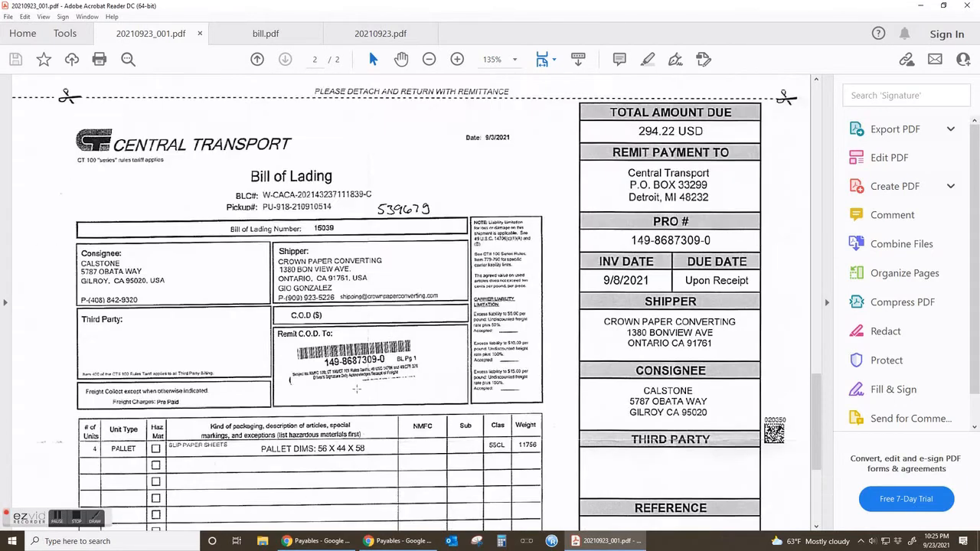
drag(457, 127, 532, 155)
click(415, 177)
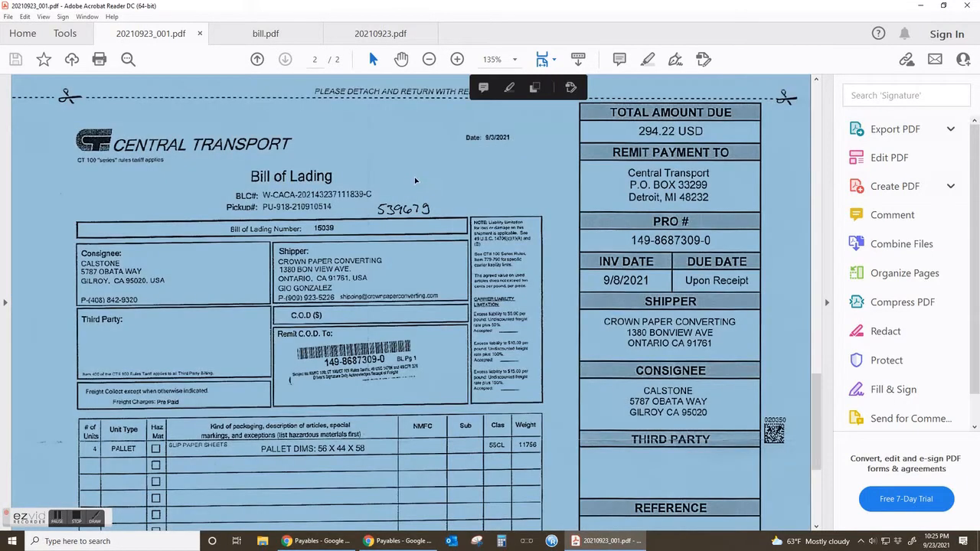
click(481, 301)
scroll(436, 318, up, 3)
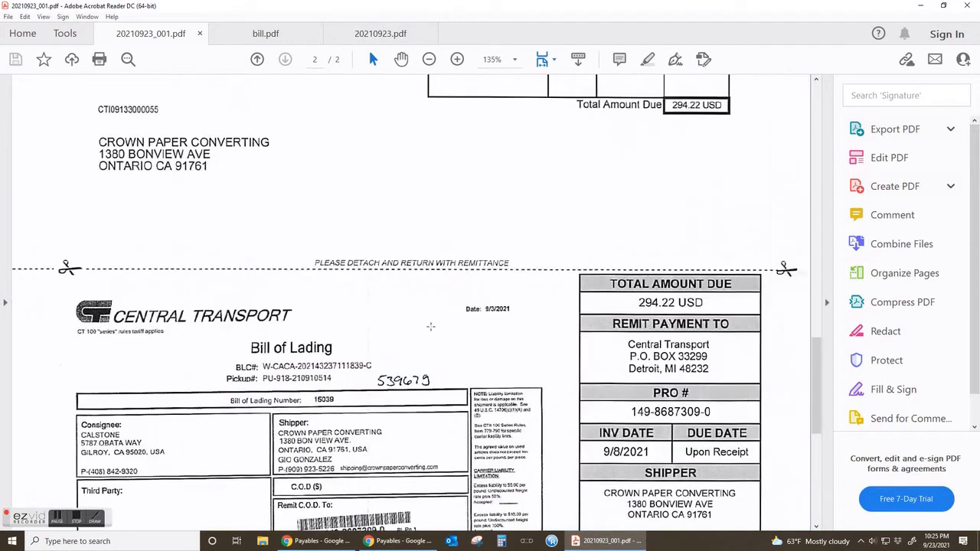
scroll(494, 316, up, 3)
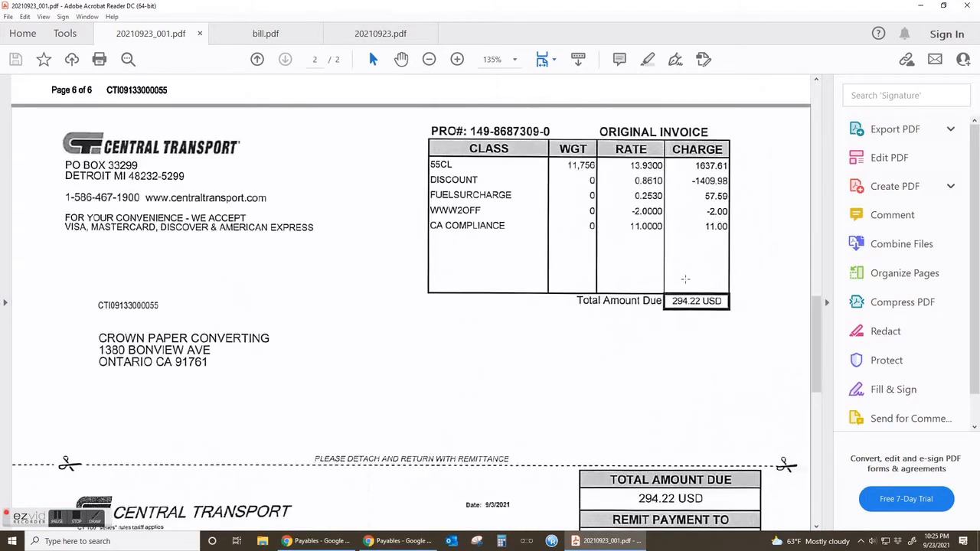
drag(687, 5, 0, 8)
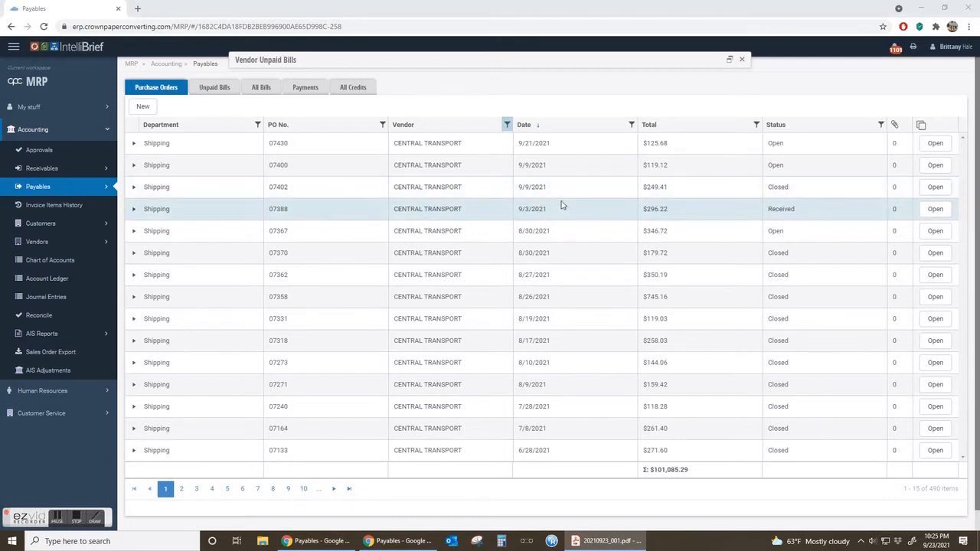
Mark the consignee address on the invoice's bill of lading, and expand the closed Central Transport purchase order dated 9/9/2021.
drag(0, 7, 751, 0)
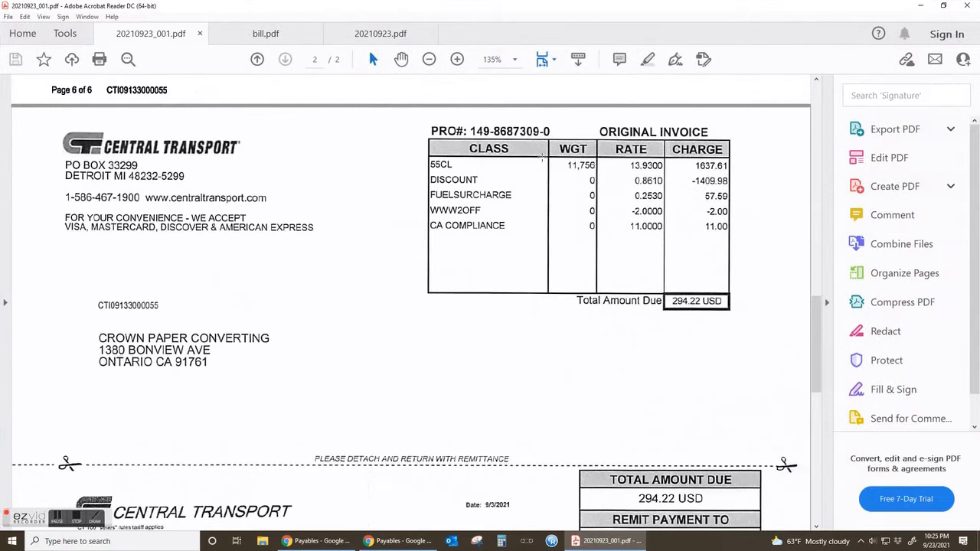
scroll(318, 305, down, 3)
scroll(298, 308, down, 10)
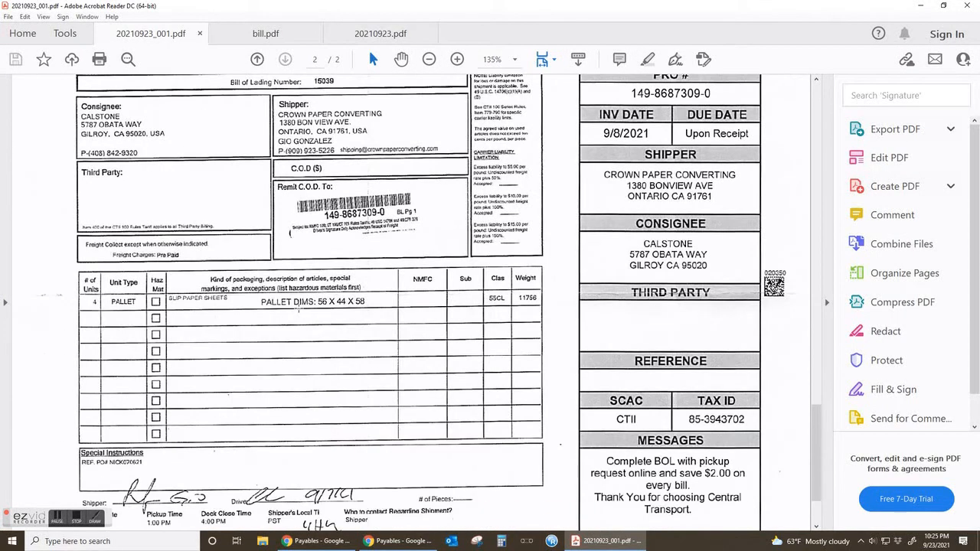
scroll(298, 308, up, 4)
drag(227, 293, 55, 246)
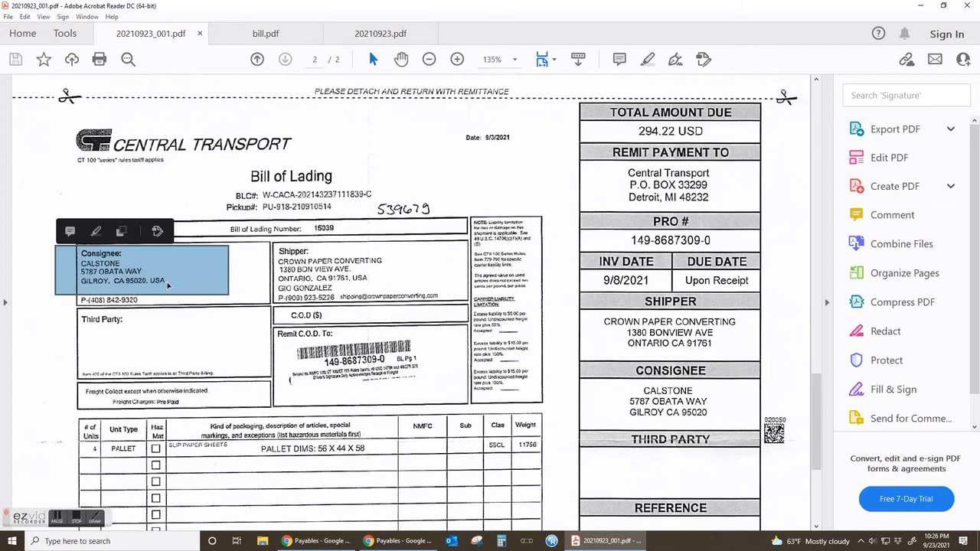
click(240, 282)
drag(782, 2, 90, 96)
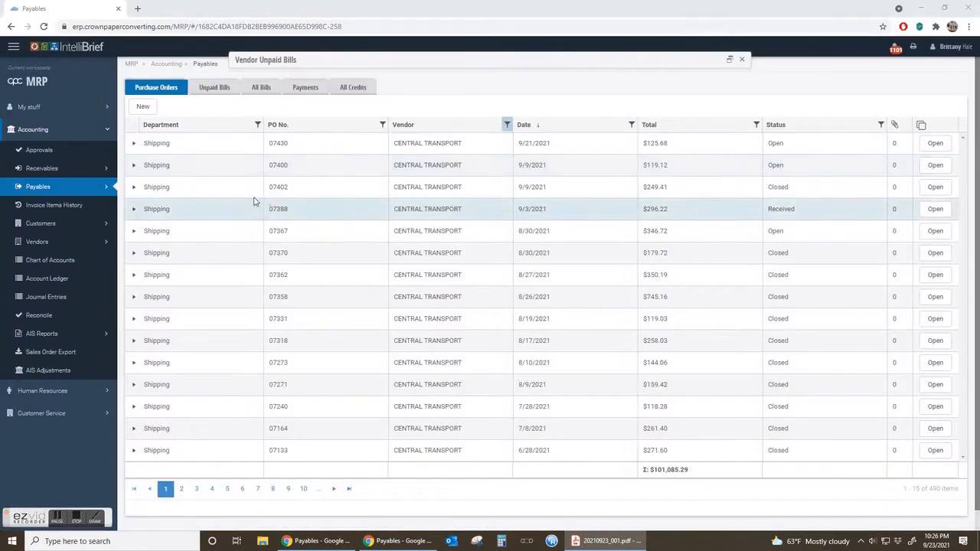
click(498, 194)
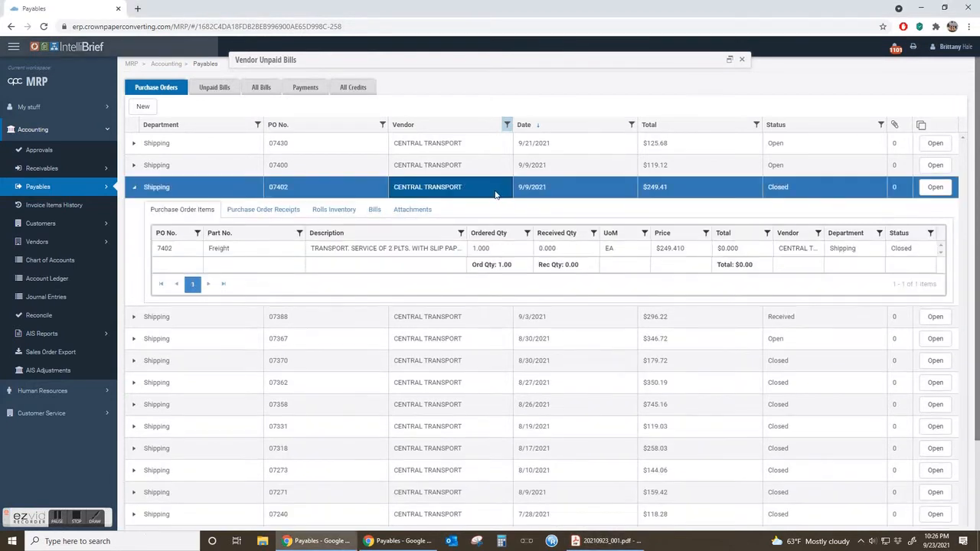
Open the closed Central Transport purchase order dated 9/9/2021, read its ship-to address and total, and close it.
click(939, 188)
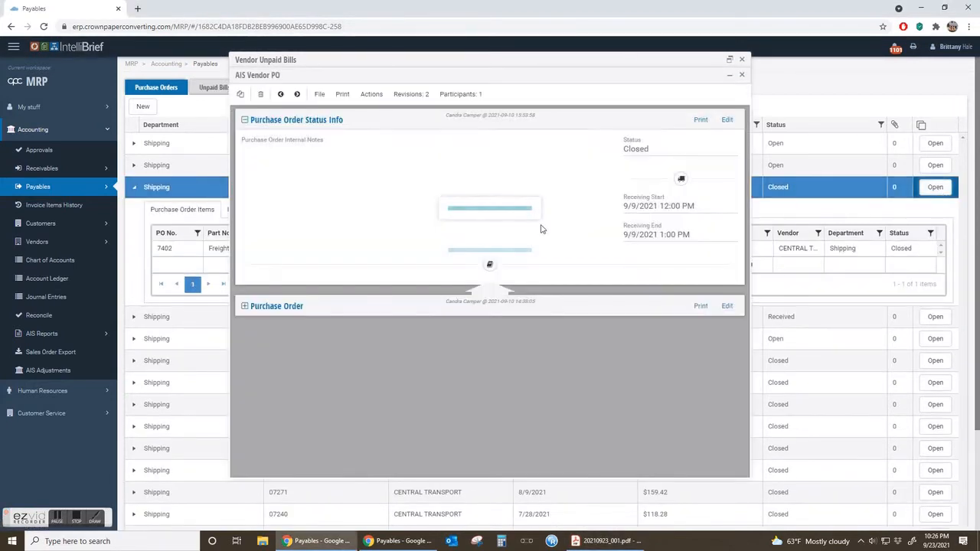
click(271, 308)
scroll(348, 361, down, 5)
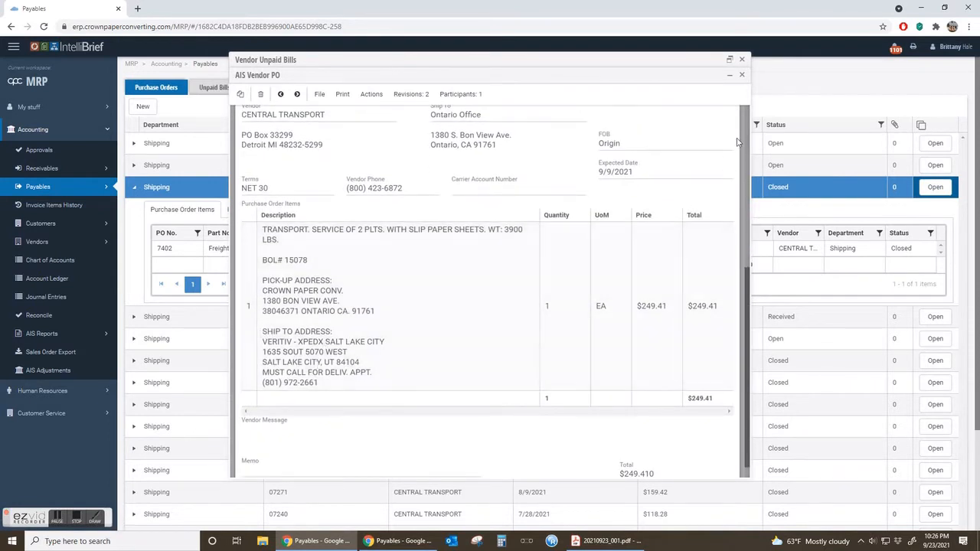
click(741, 75)
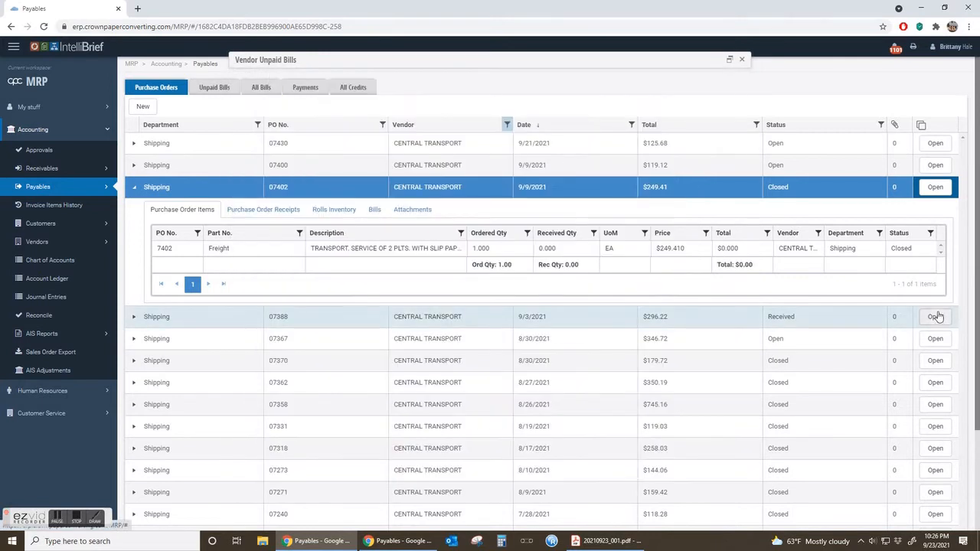
Open the received purchase order dated 9/3/2021 and compare its ship-to address, dates and total with the invoice.
click(936, 317)
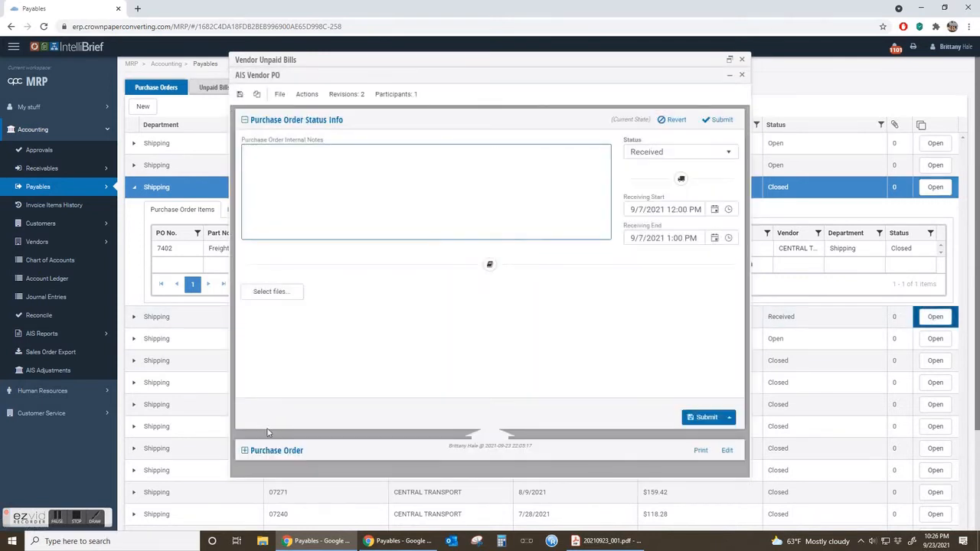
scroll(398, 420, down, 8)
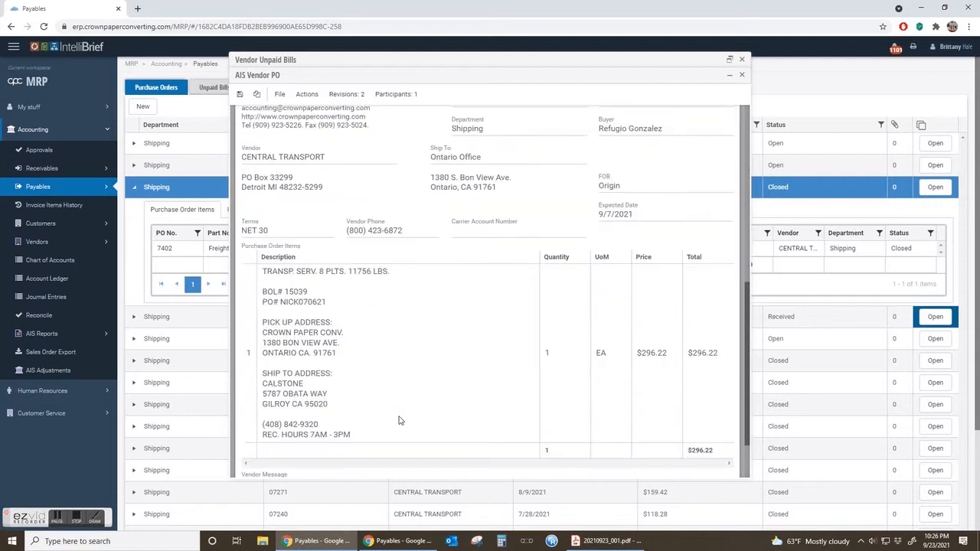
drag(342, 411, 263, 373)
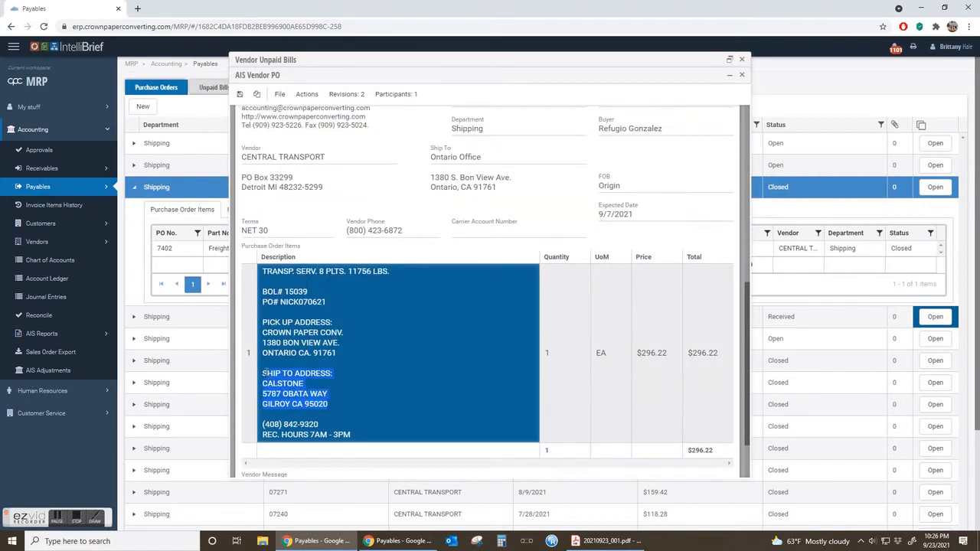
double_click(363, 379)
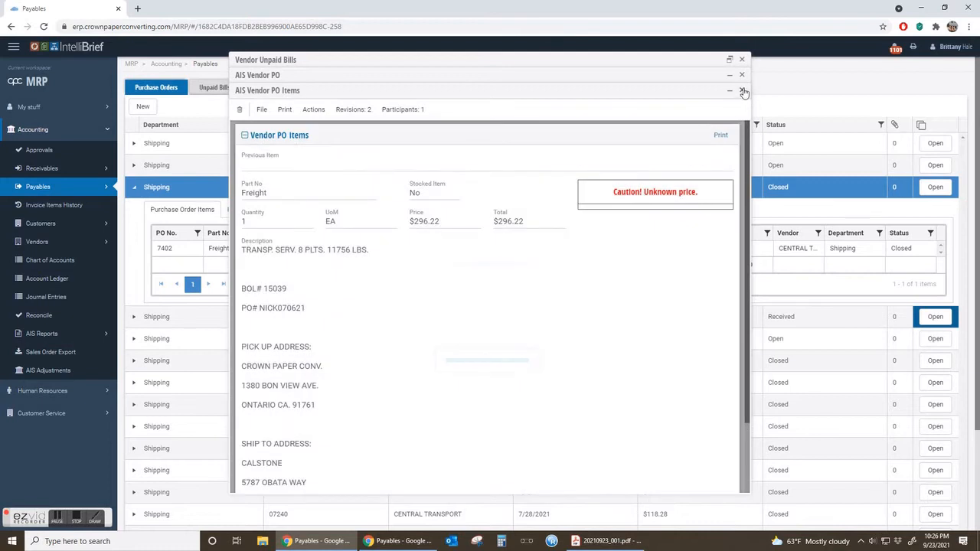
click(742, 90)
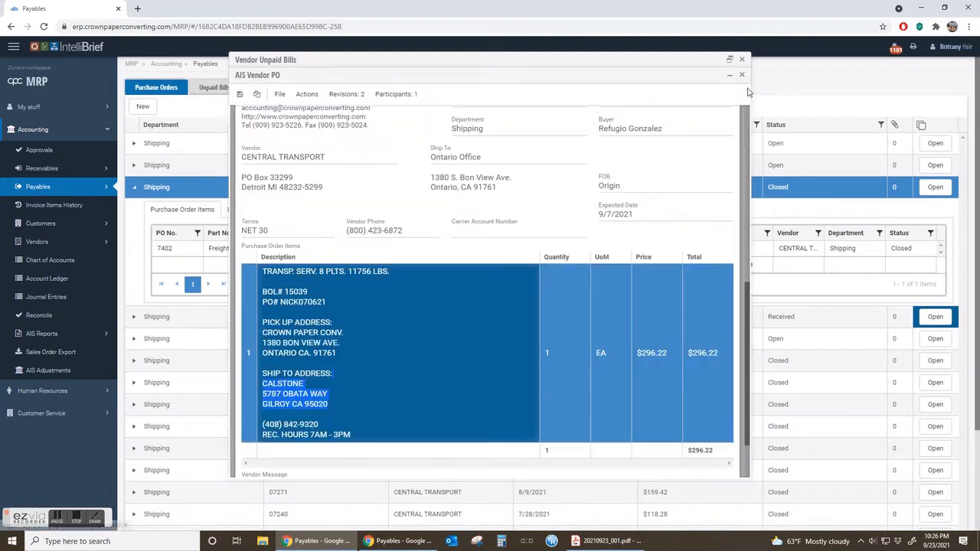
scroll(342, 238, up, 2)
scroll(360, 276, down, 3)
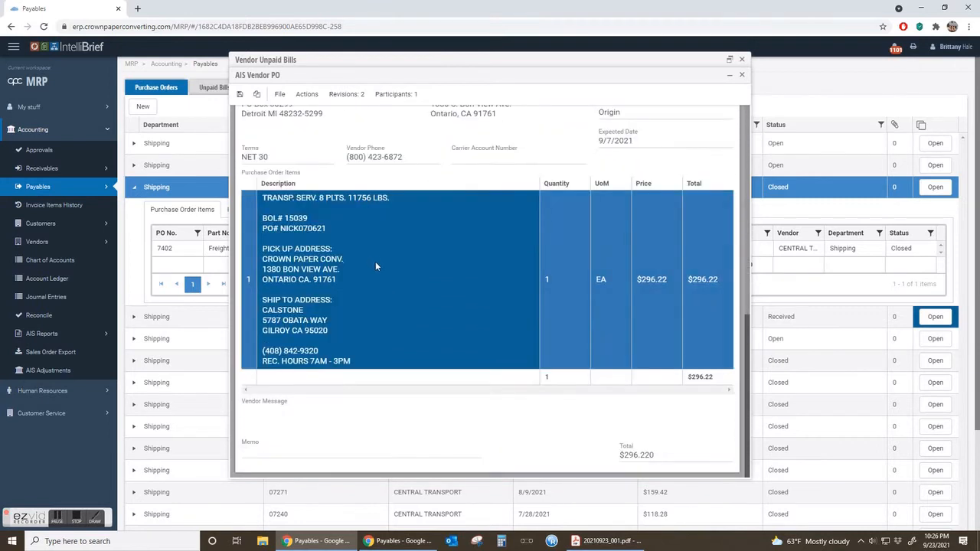
scroll(521, 230, up, 3)
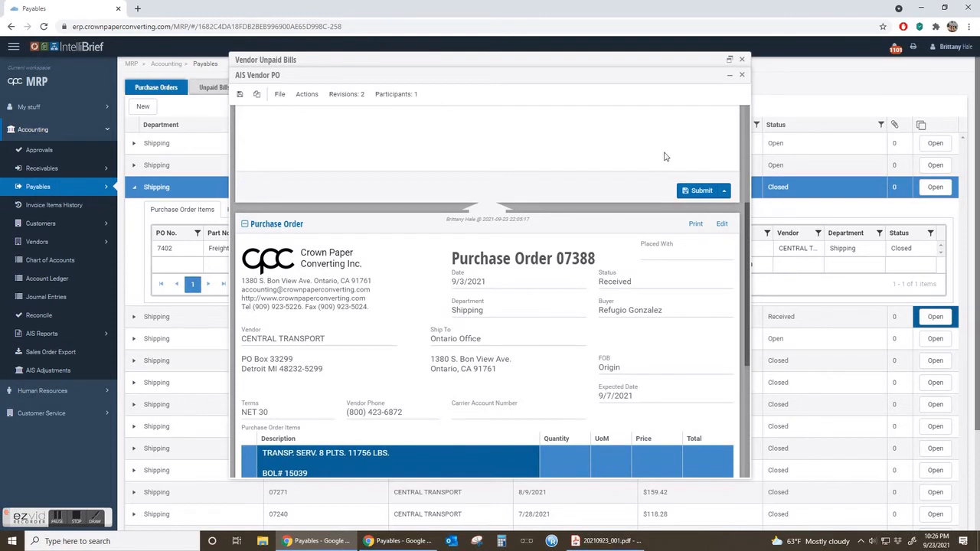
Minimize the purchase order, restore the new bill form and link the bill to the received 9/3/2021 Central Transport purchase order.
click(730, 75)
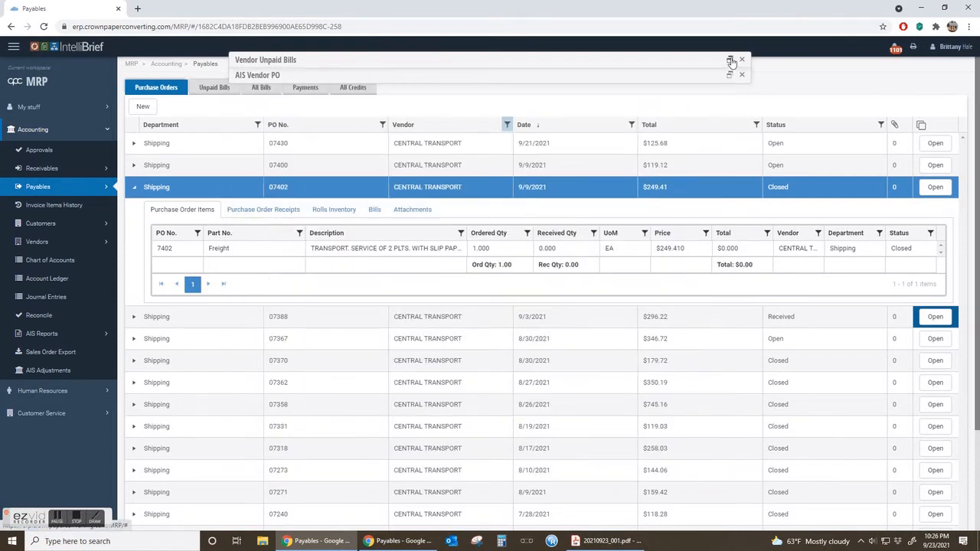
click(732, 62)
click(330, 168)
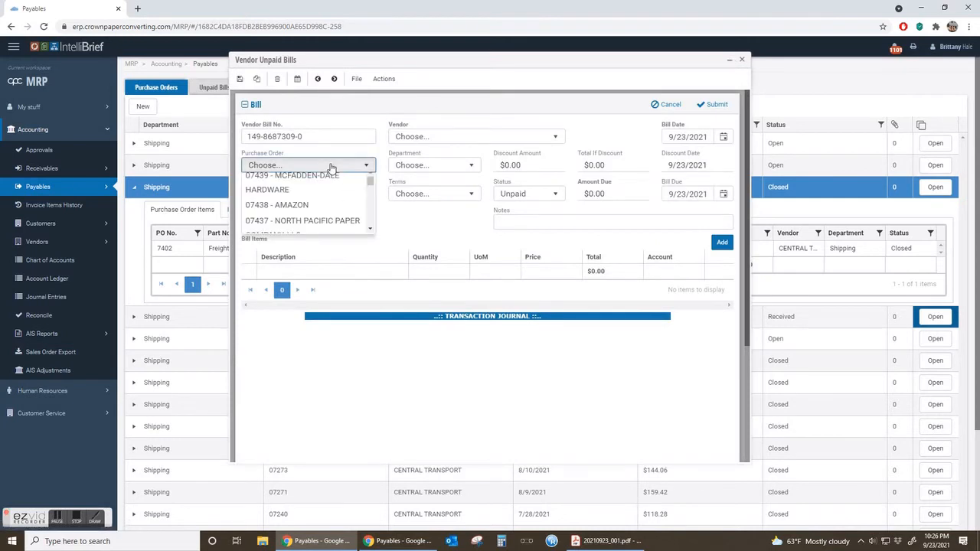
text(7388)
click(294, 214)
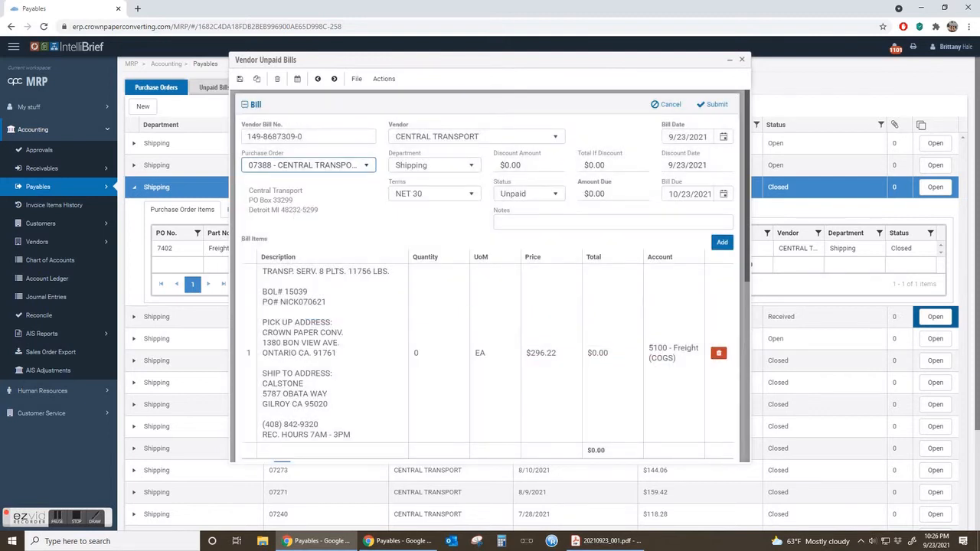
Check the invoice date on the invoice PDF and set the bill date to 9/8/2021.
key(alt+Tab)
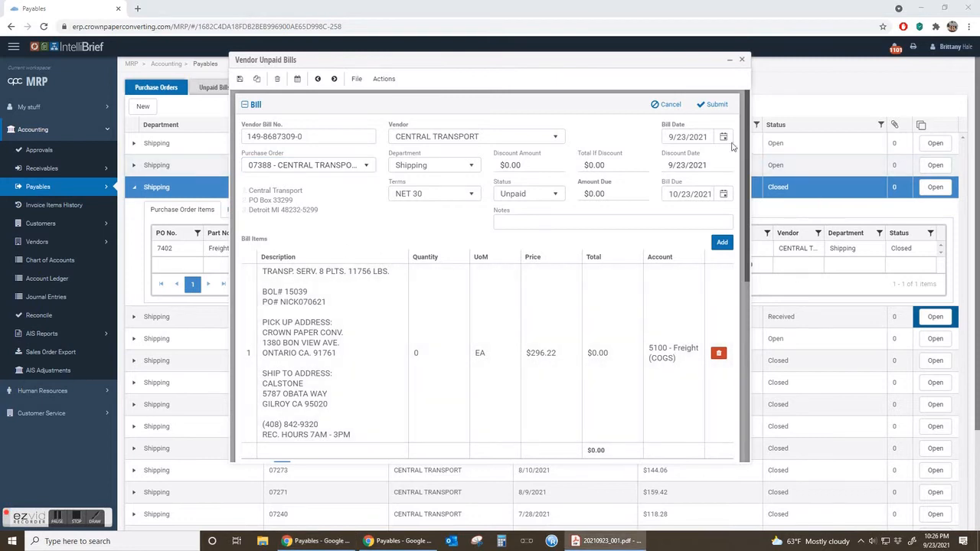
click(685, 141)
key(alt+Tab)
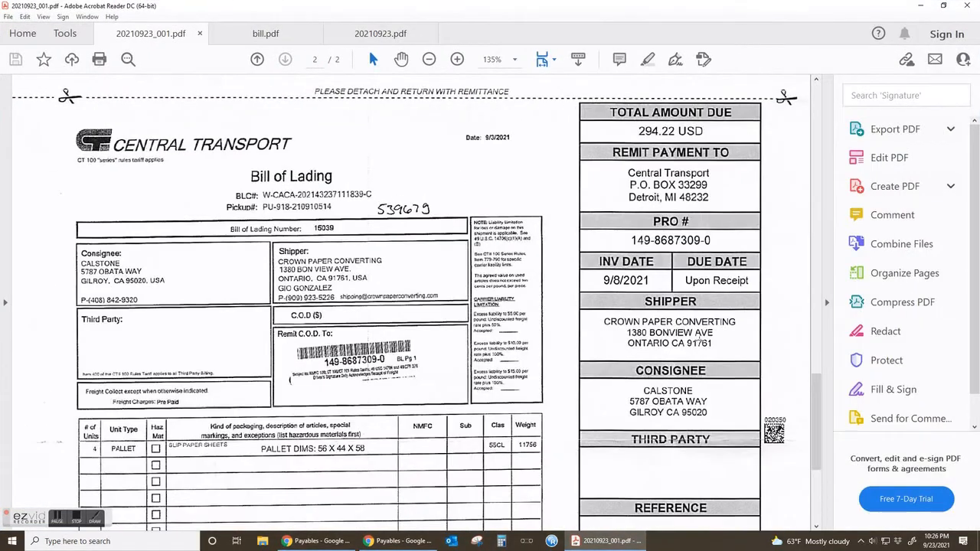
drag(577, 250, 672, 294)
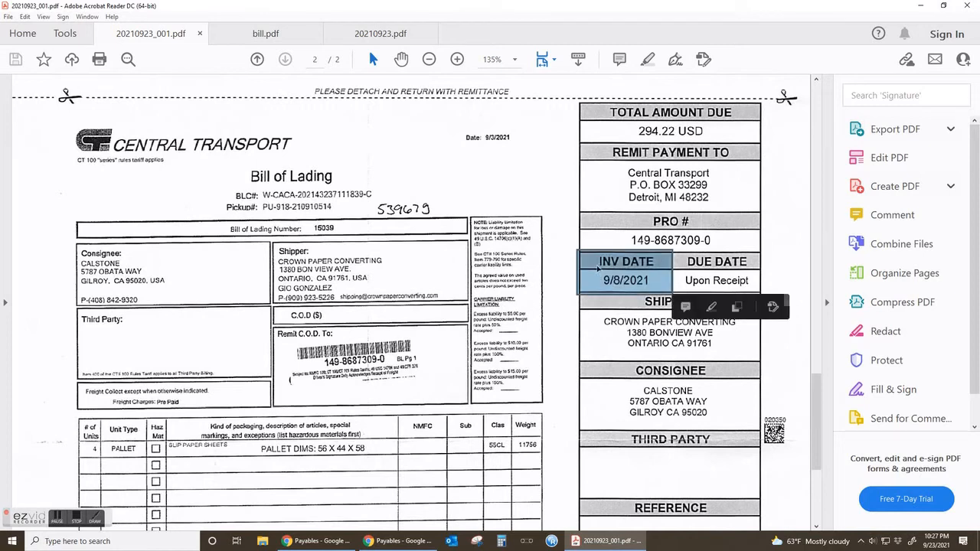
click(524, 202)
drag(635, 10, 571, 100)
click(527, 169)
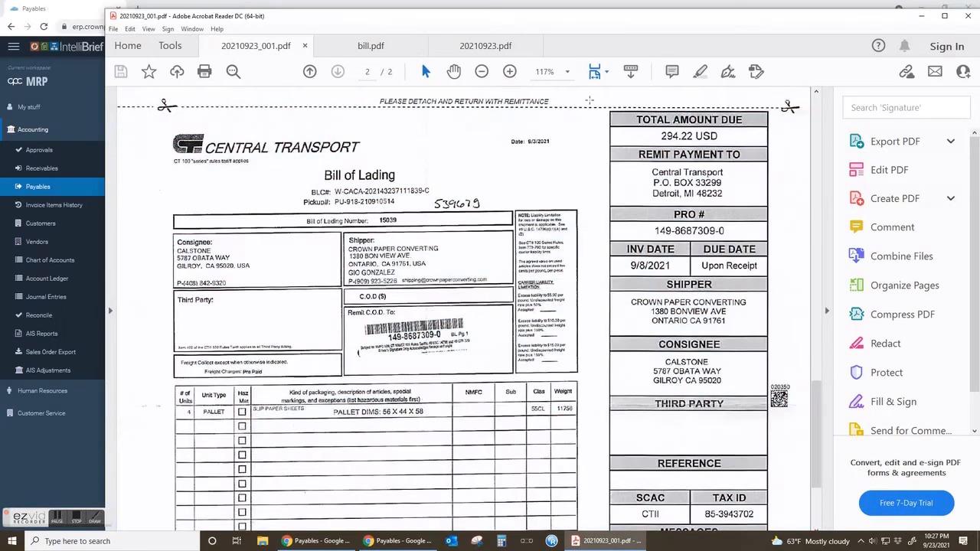
drag(653, 15, 0, 206)
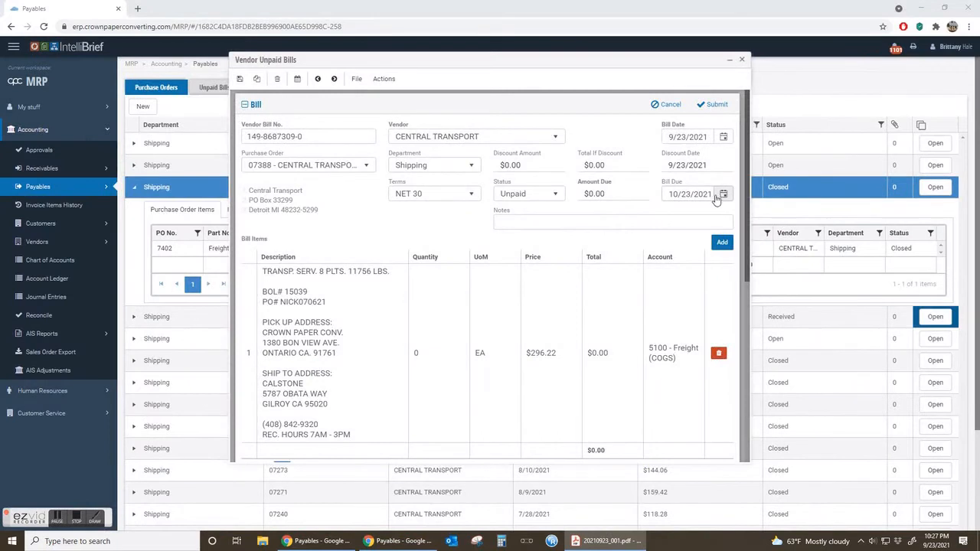
click(725, 137)
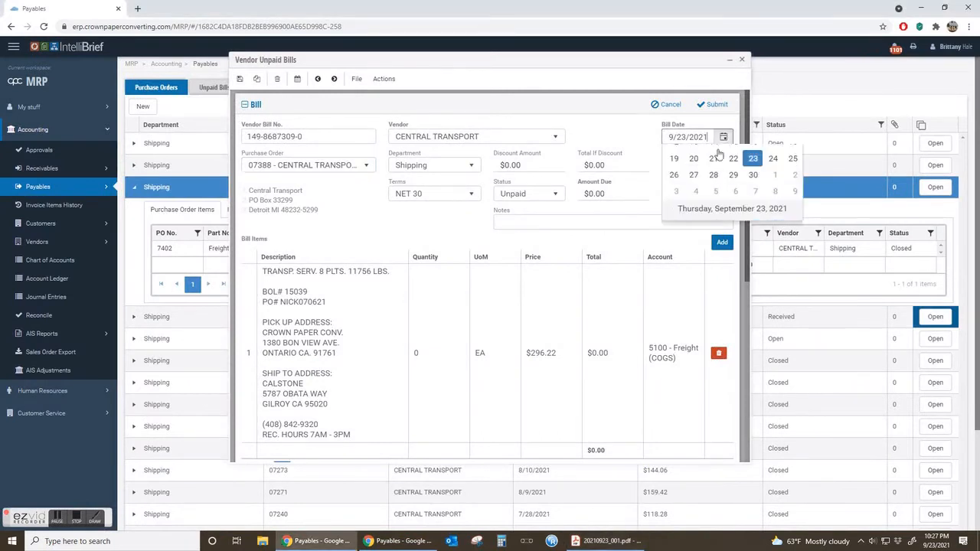
click(735, 207)
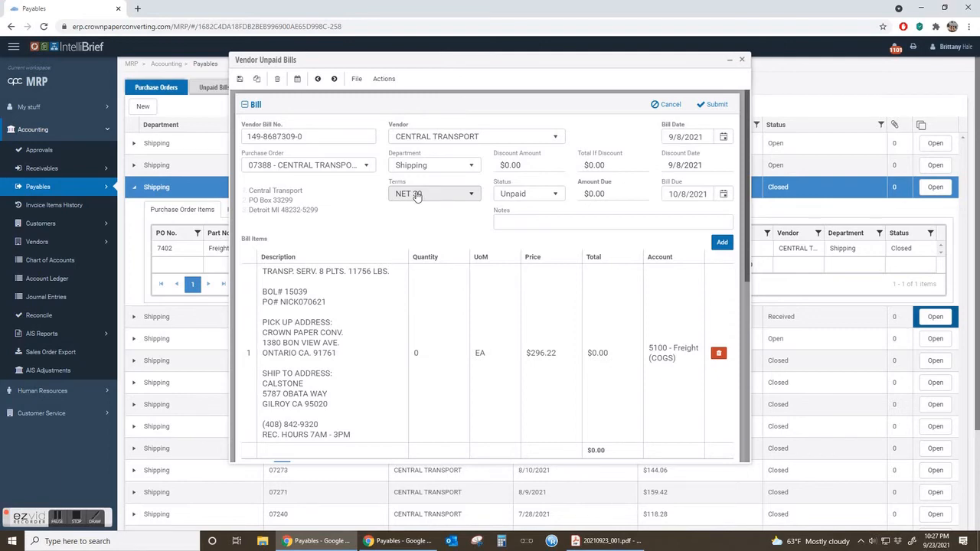
Mark the due date entry on the invoice PDF for comparison with the bill's terms, and return to the bill form.
click(607, 542)
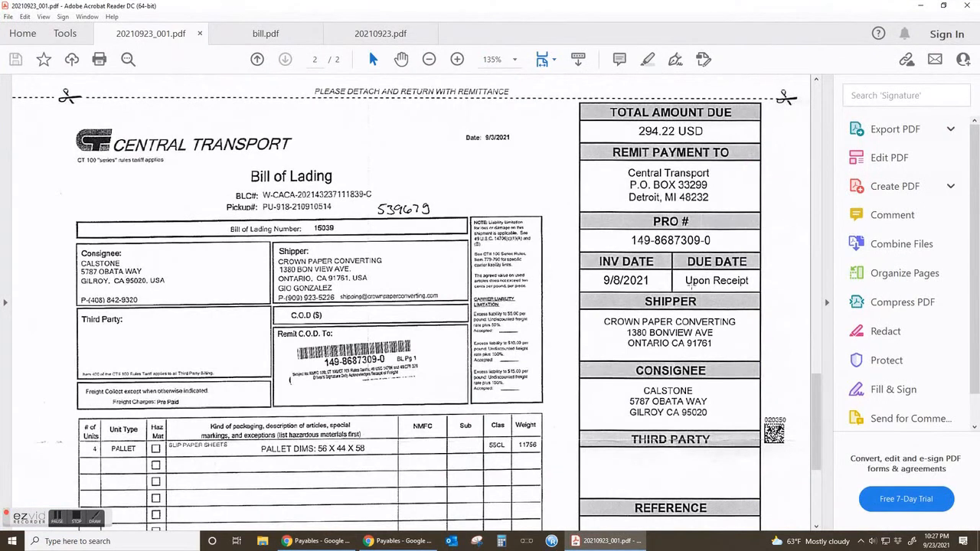
drag(679, 273, 760, 291)
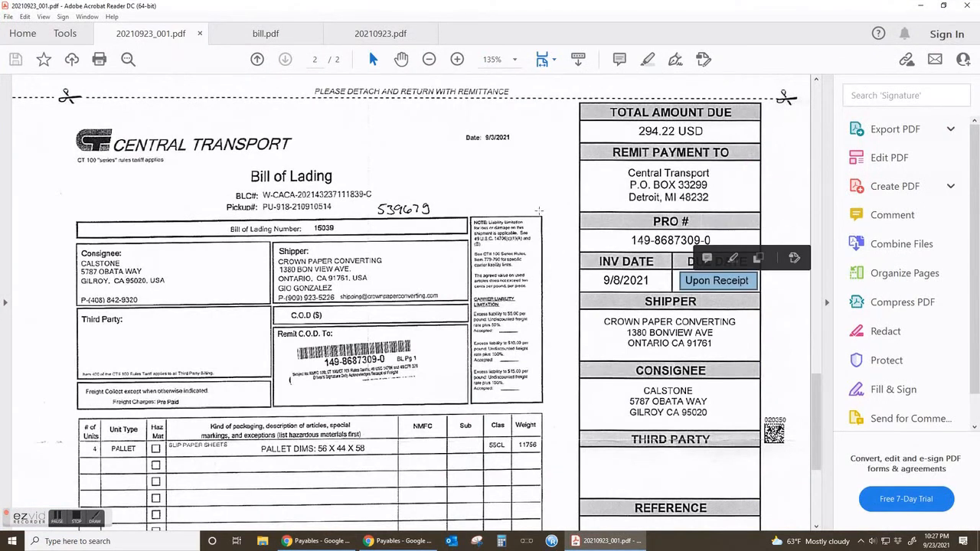
key(ctrl+a)
click(520, 254)
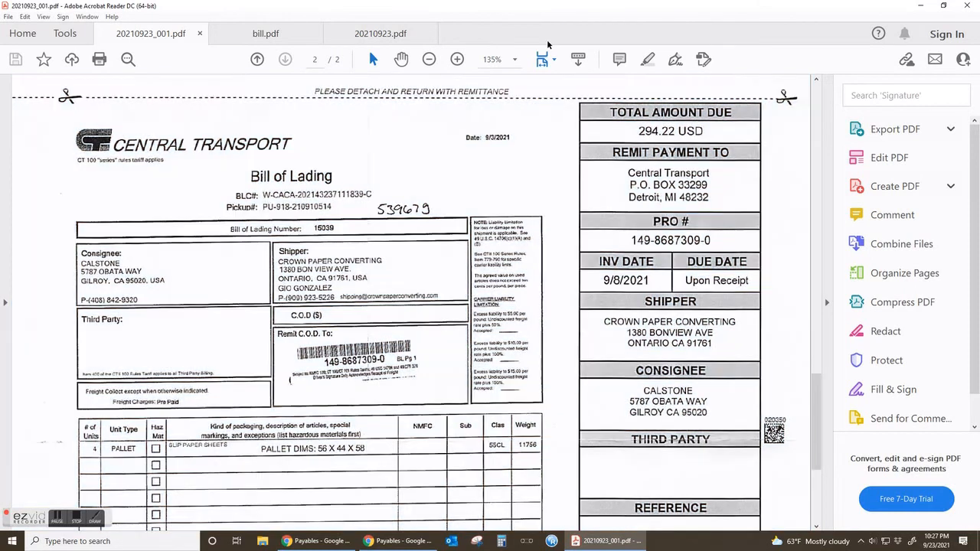
drag(615, 6, 0, 8)
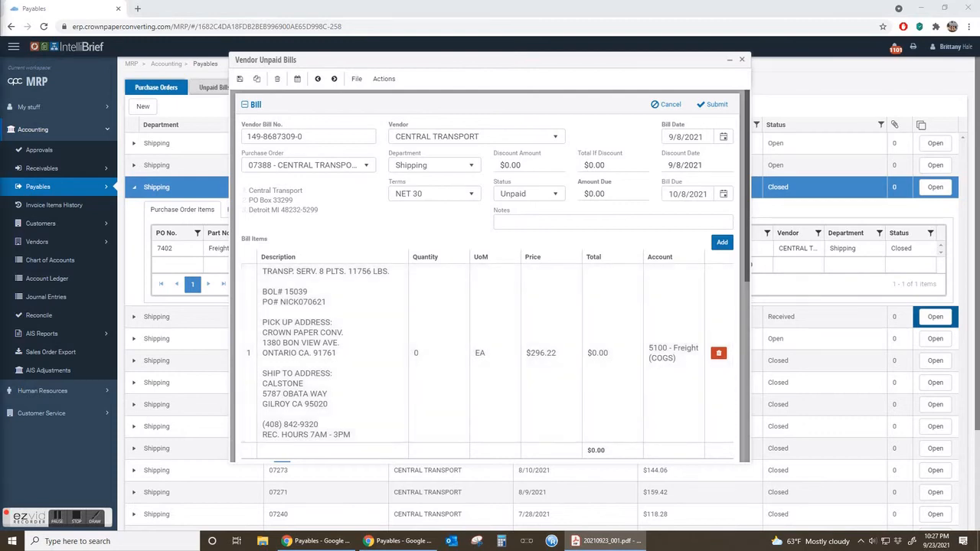
Read the messages and mark the total amount due on the invoice PDF, and return to the bill form.
key(alt+Tab)
scroll(572, 384, down, 8)
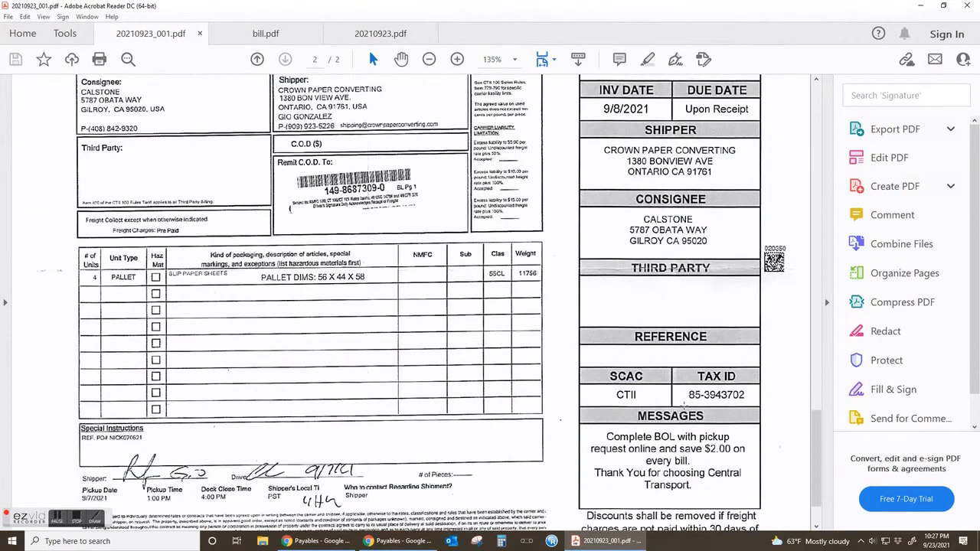
scroll(528, 376, up, 4)
scroll(529, 377, down, 2)
scroll(528, 377, up, 7)
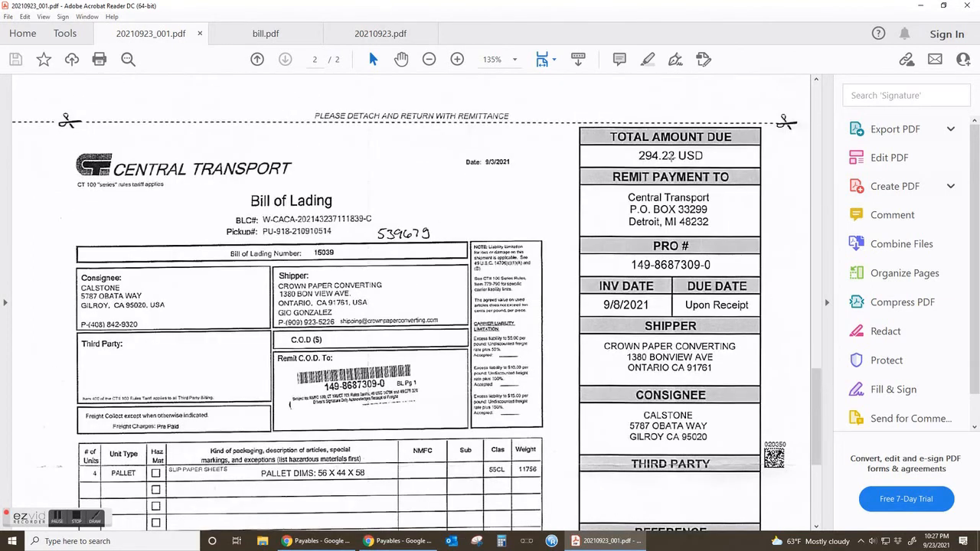
drag(638, 150, 731, 164)
click(641, 159)
drag(632, 155, 724, 176)
click(520, 154)
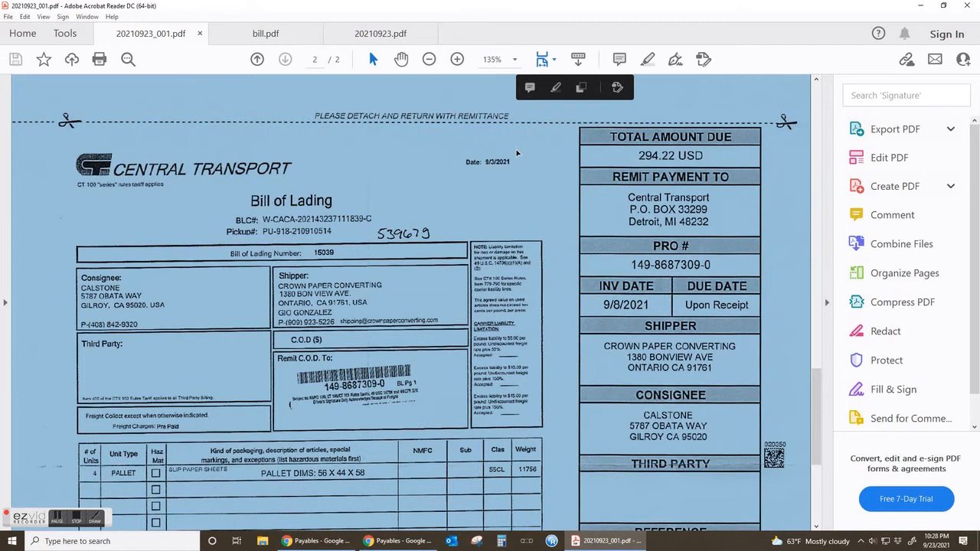
click(519, 154)
key(alt+Tab)
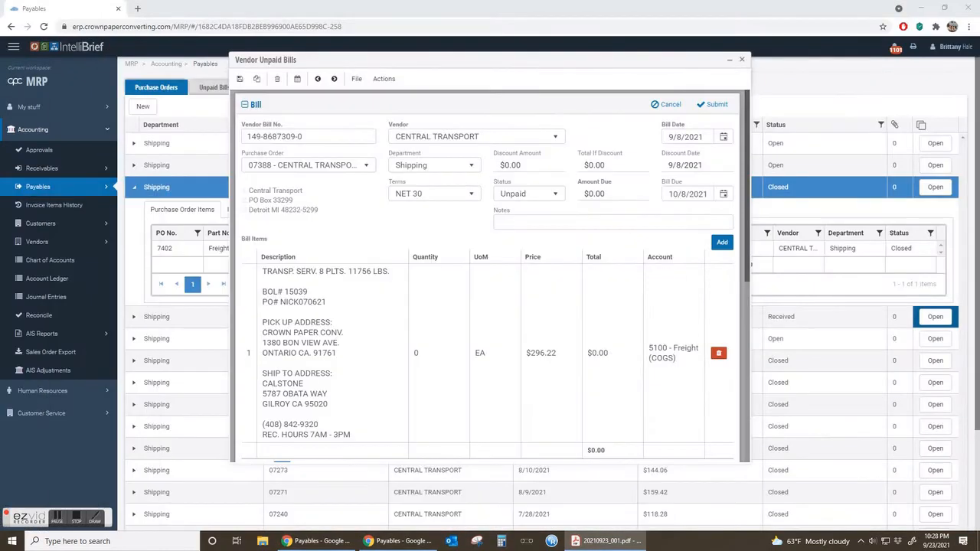
Set the freight bill item's price to $294.22 and quantity to 1, and save the item.
double_click(539, 355)
drag(449, 167, 425, 169)
text(284)
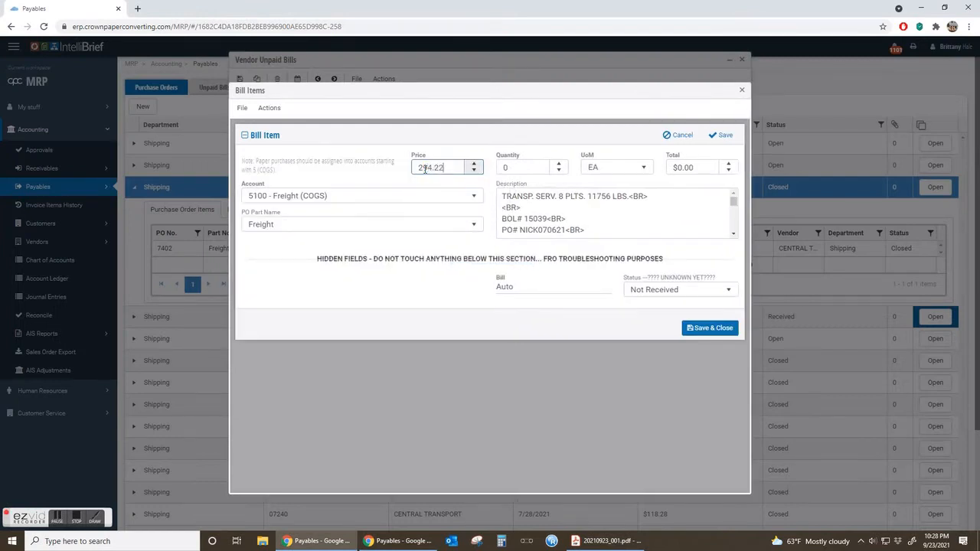
key(Tab)
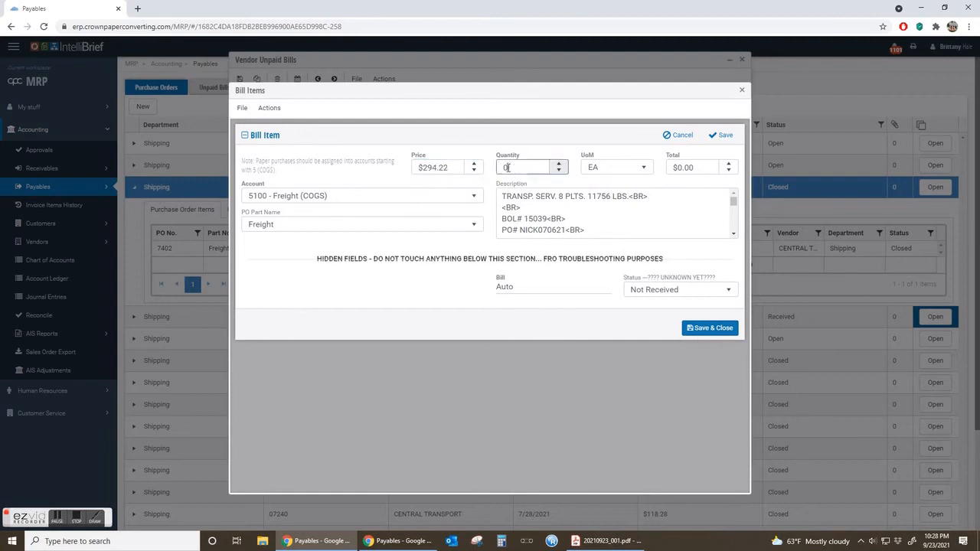
text(1)
click(416, 306)
click(703, 328)
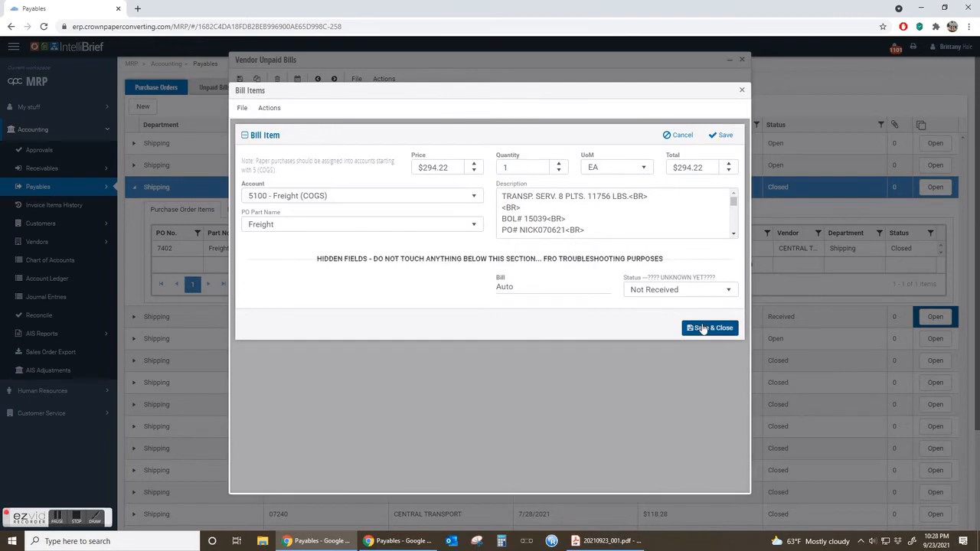
Review the bill's transaction journal and compare the item total with the total amount due on the invoice PDF.
scroll(506, 344, down, 5)
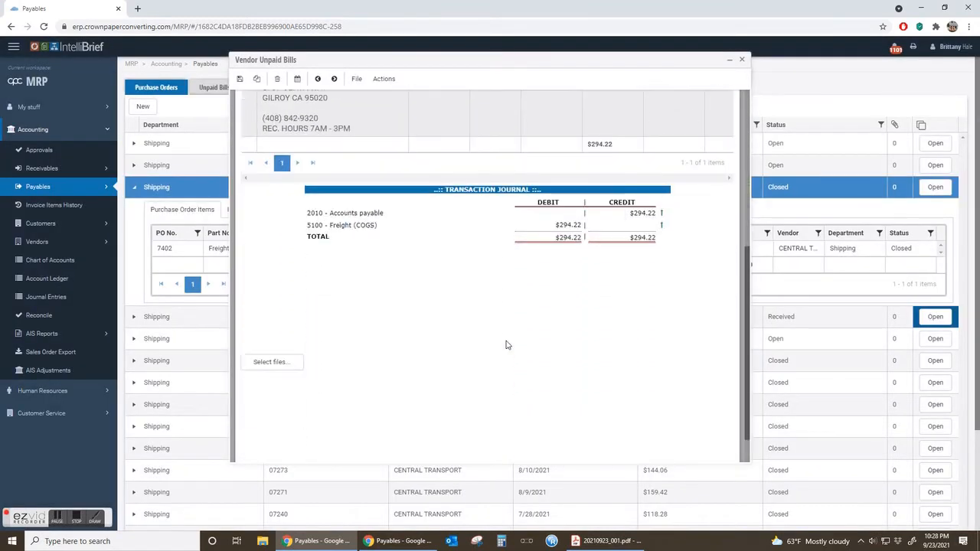
scroll(506, 345, up, 2)
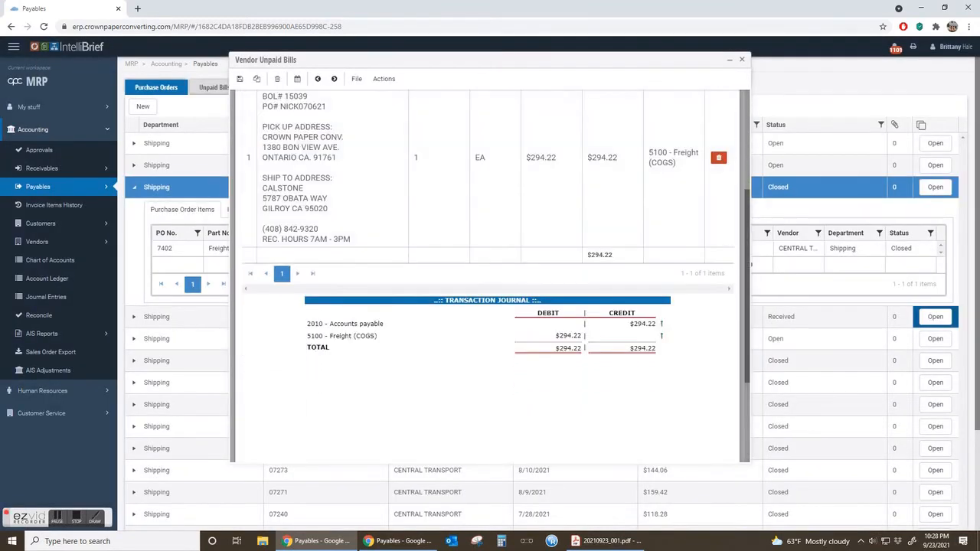
click(607, 540)
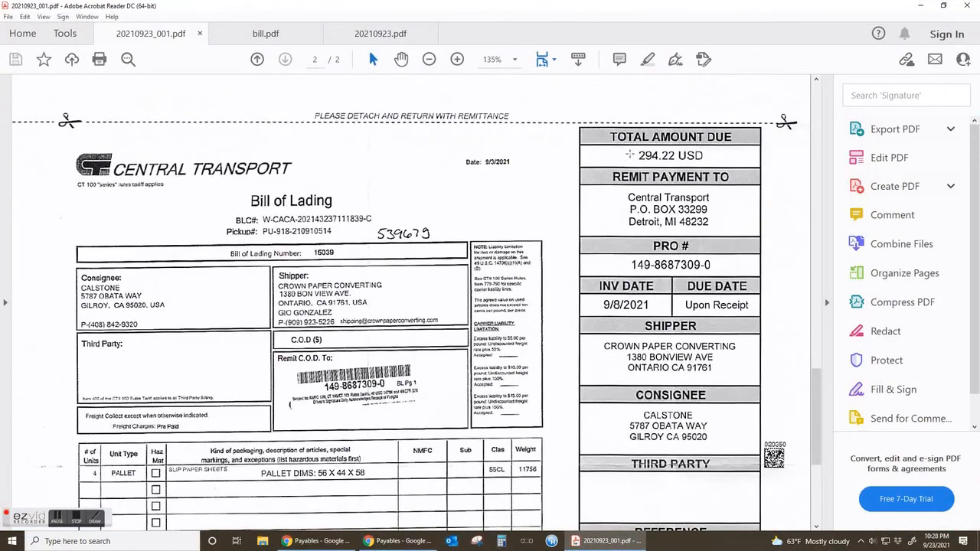
key(alt+Tab)
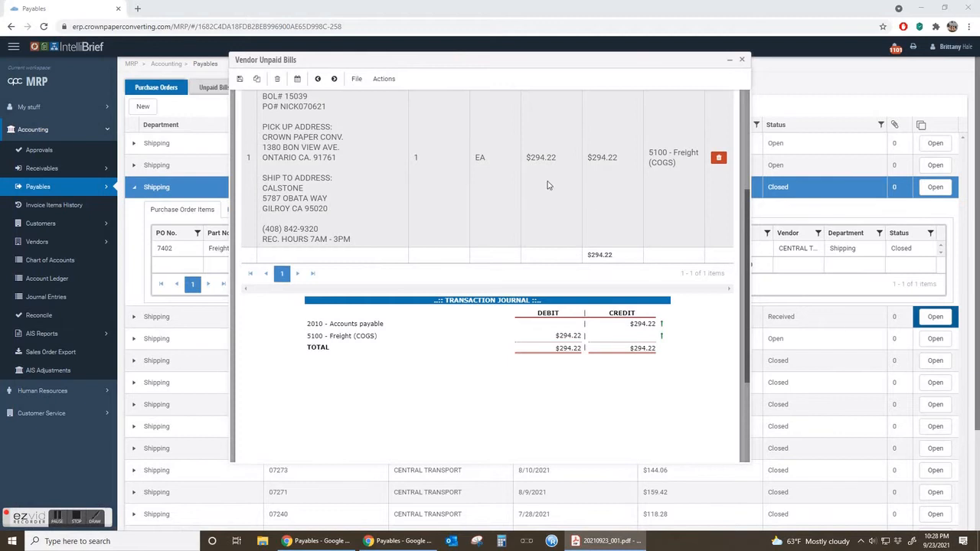
Review the completed bill form through to its transaction journal and submit the bill.
scroll(558, 179, up, 3)
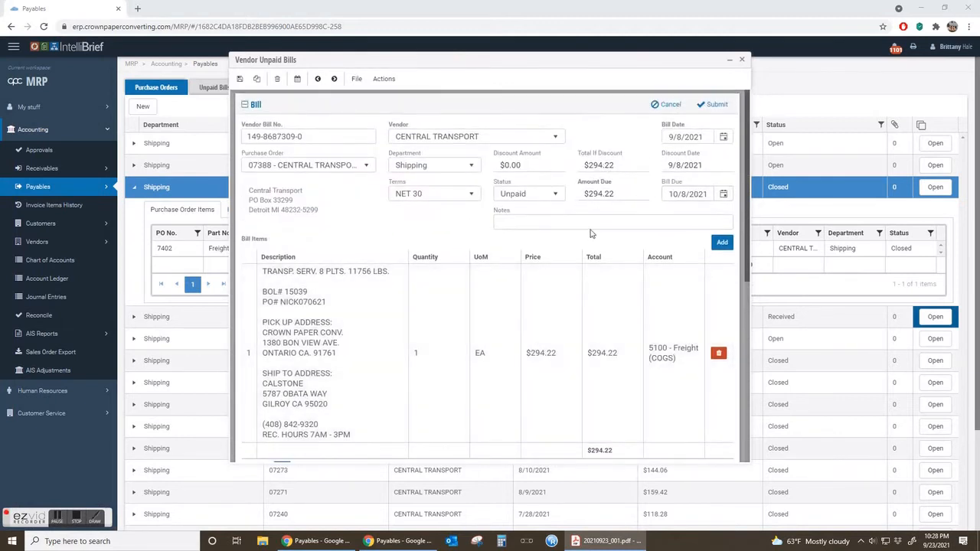
scroll(427, 235, down, 5)
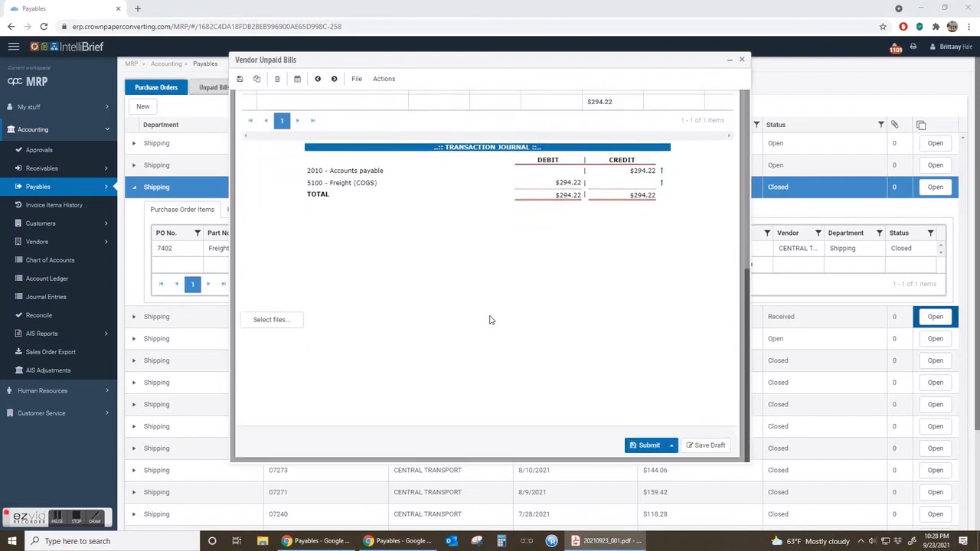
click(651, 446)
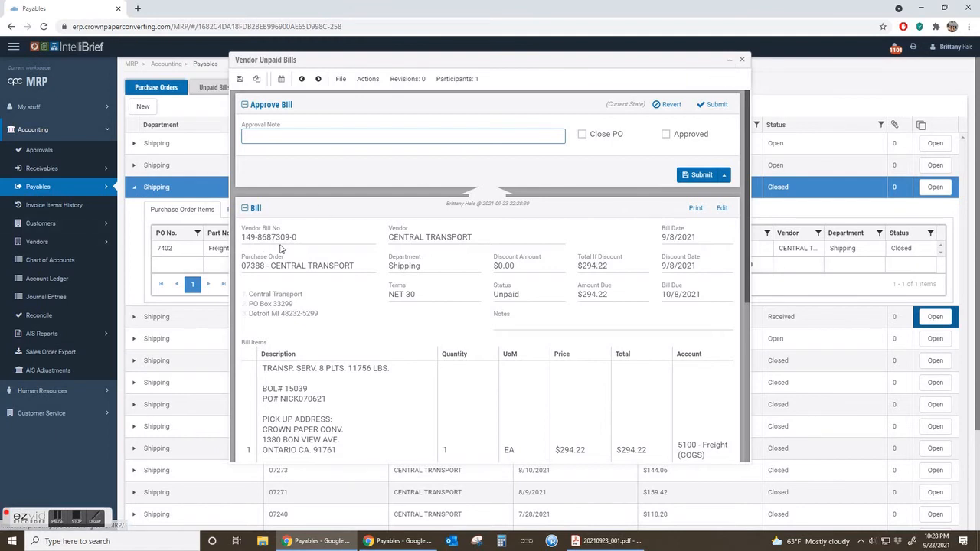
Copy the vendor bill number from the submitted bill.
drag(308, 240, 245, 237)
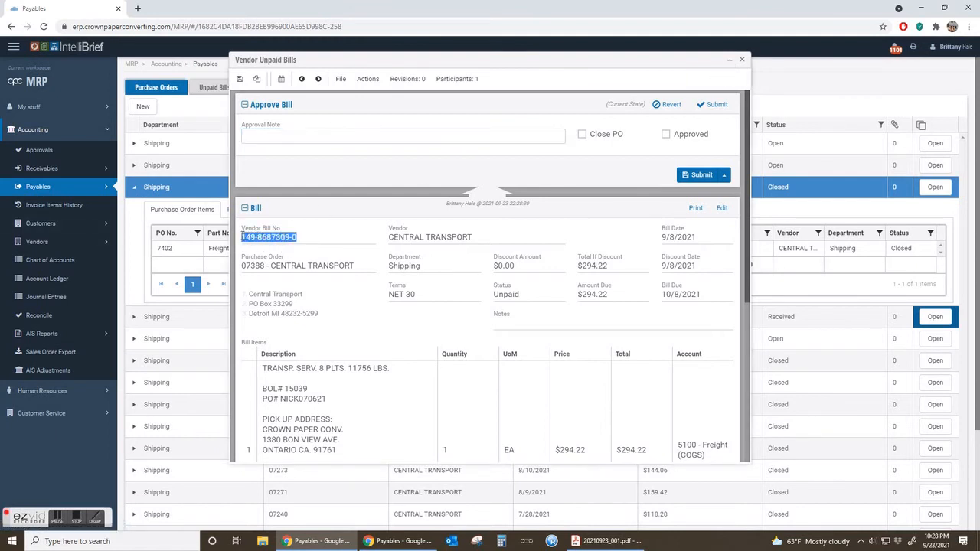
right_click(296, 245)
click(306, 248)
right_click(287, 241)
click(305, 249)
Return to the bill's Central Transport purchase order, change its status to Open in the status info, and submit it.
click(728, 62)
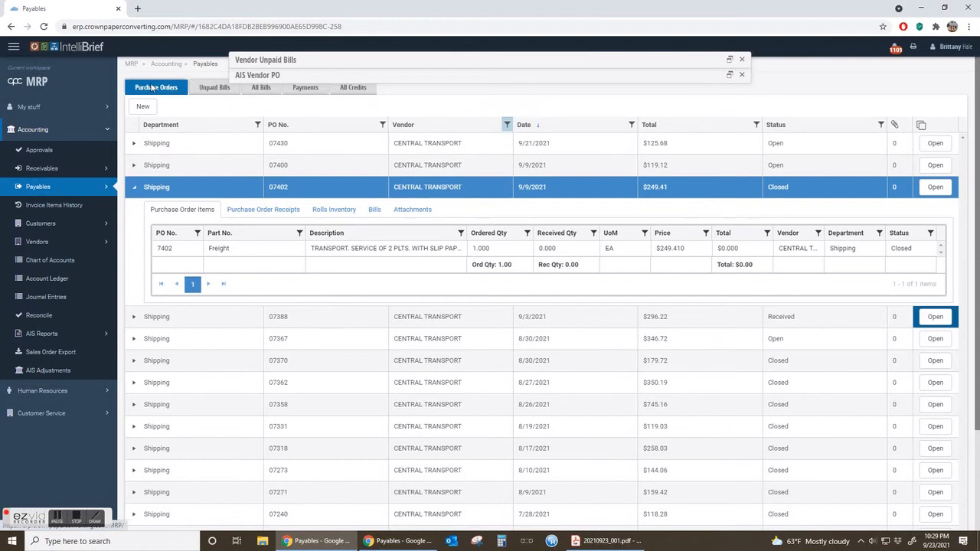
click(729, 74)
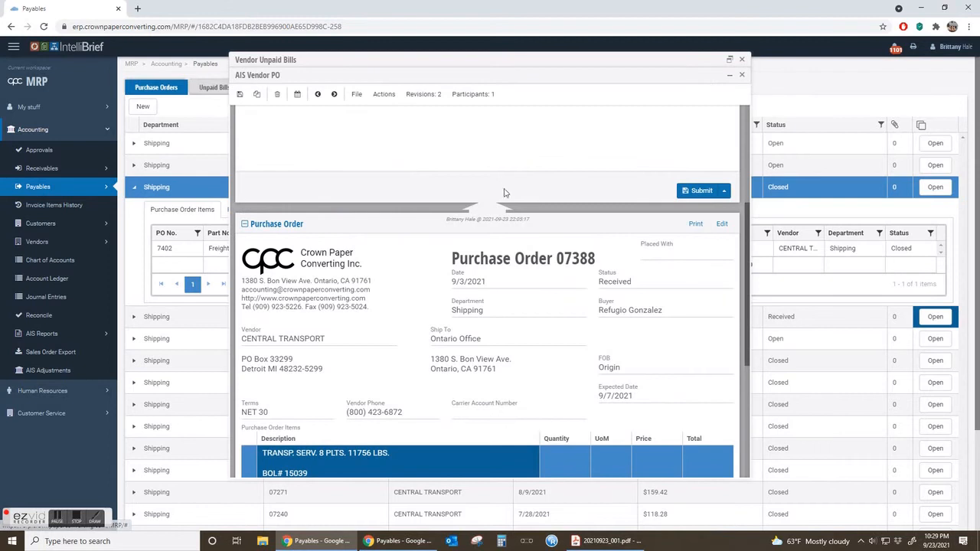
scroll(550, 331, up, 3)
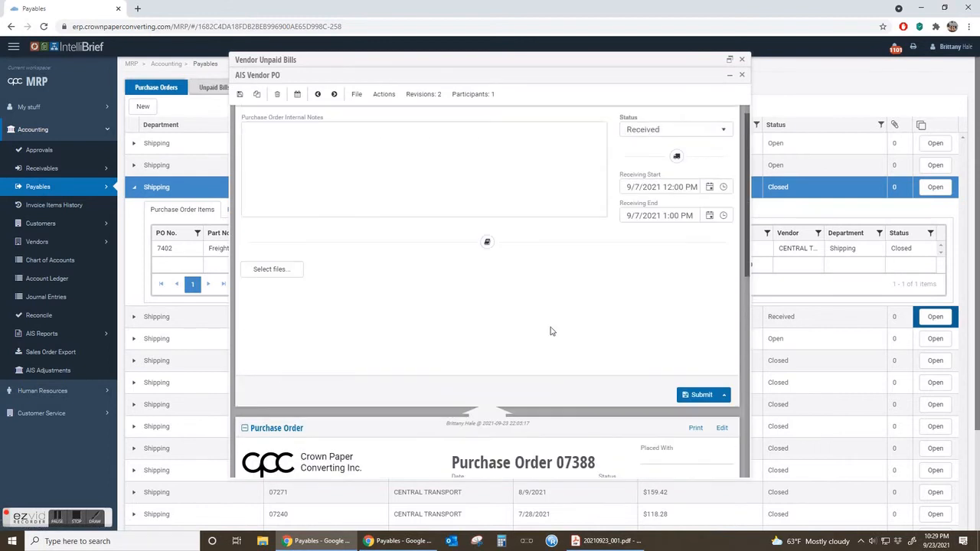
scroll(688, 413, down, 2)
drag(648, 360, 598, 357)
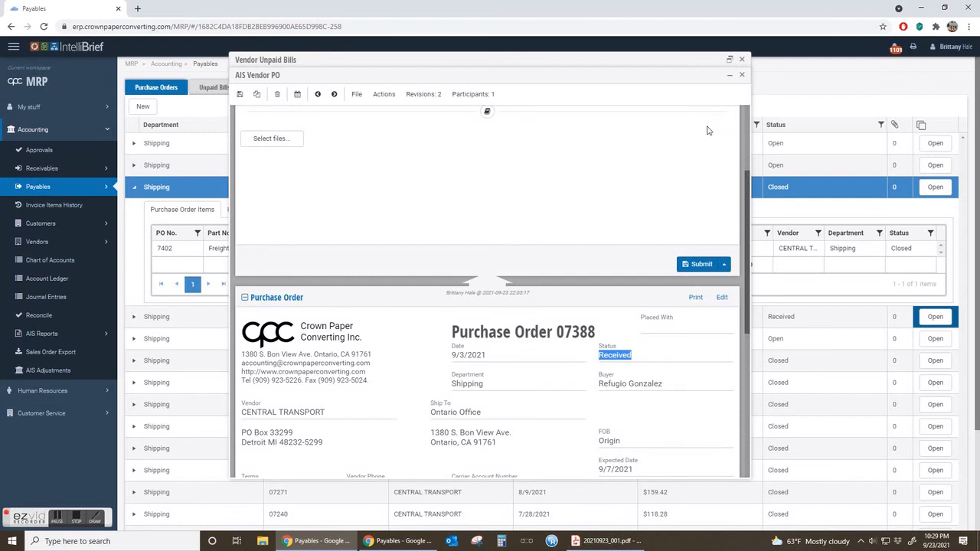
scroll(707, 128, up, 2)
click(723, 150)
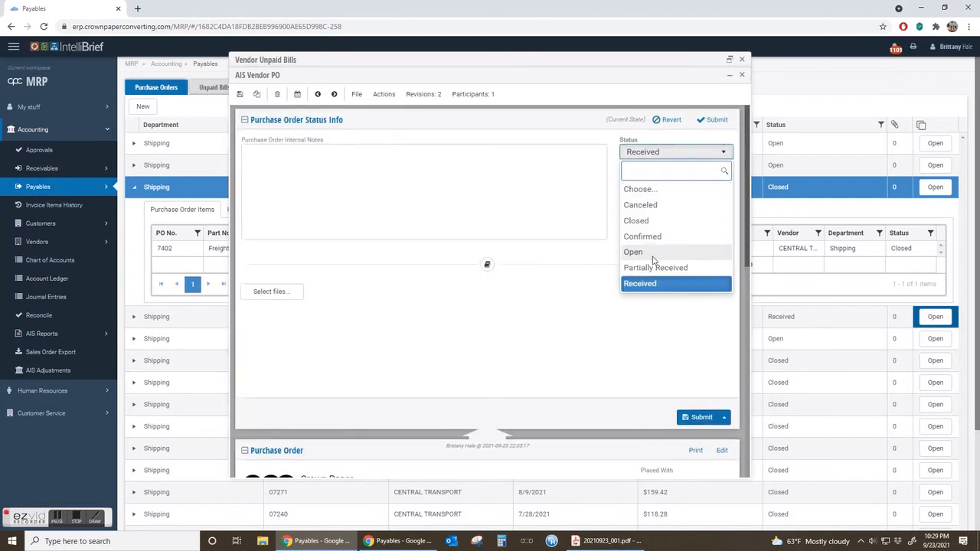
click(642, 252)
click(690, 418)
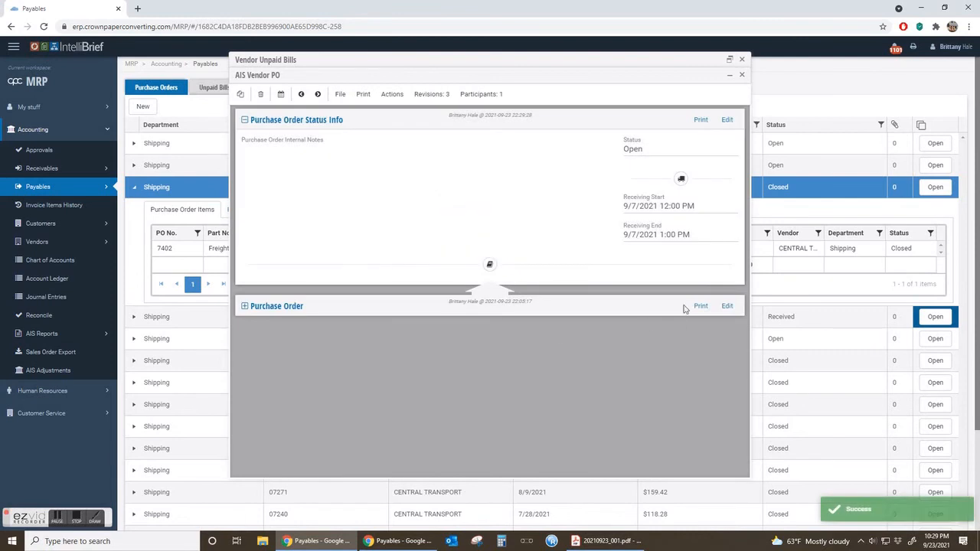
click(728, 306)
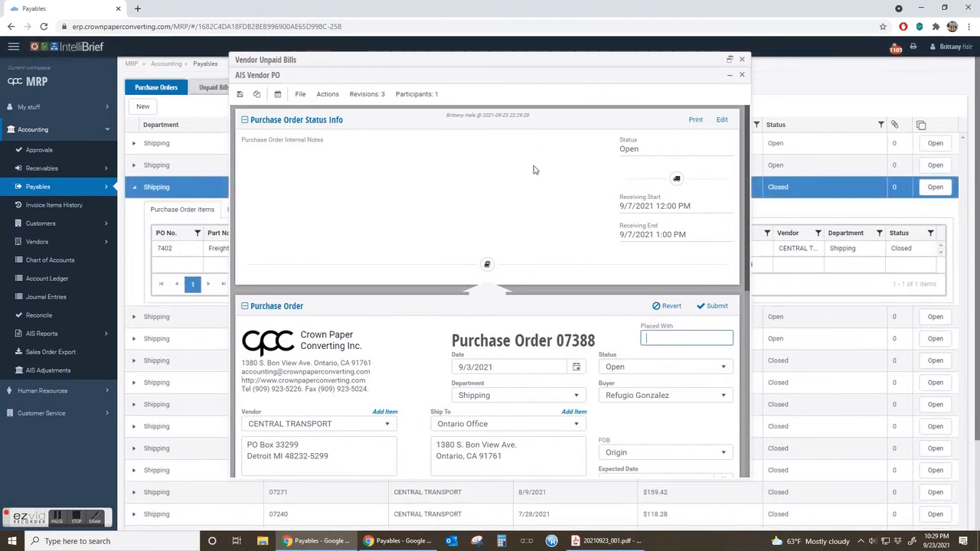
click(741, 76)
click(600, 125)
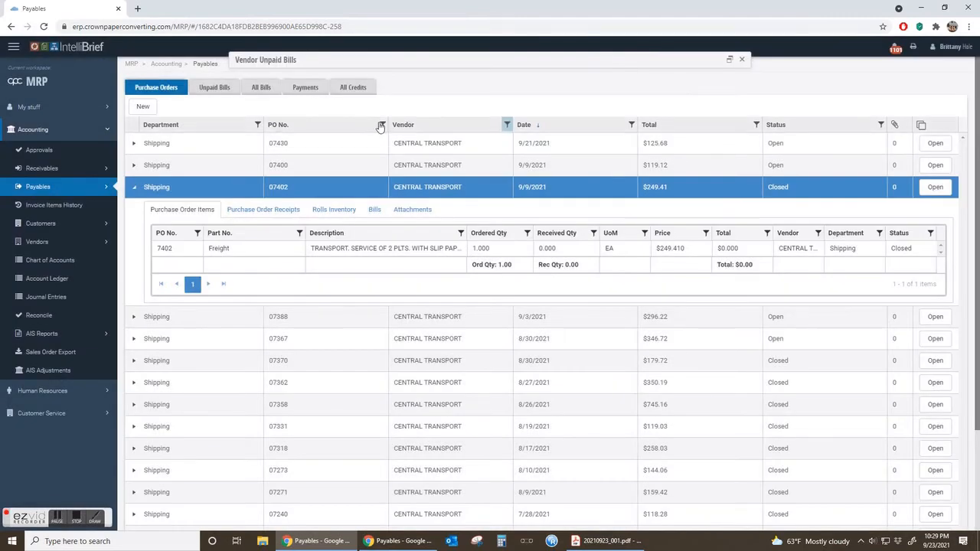
click(381, 124)
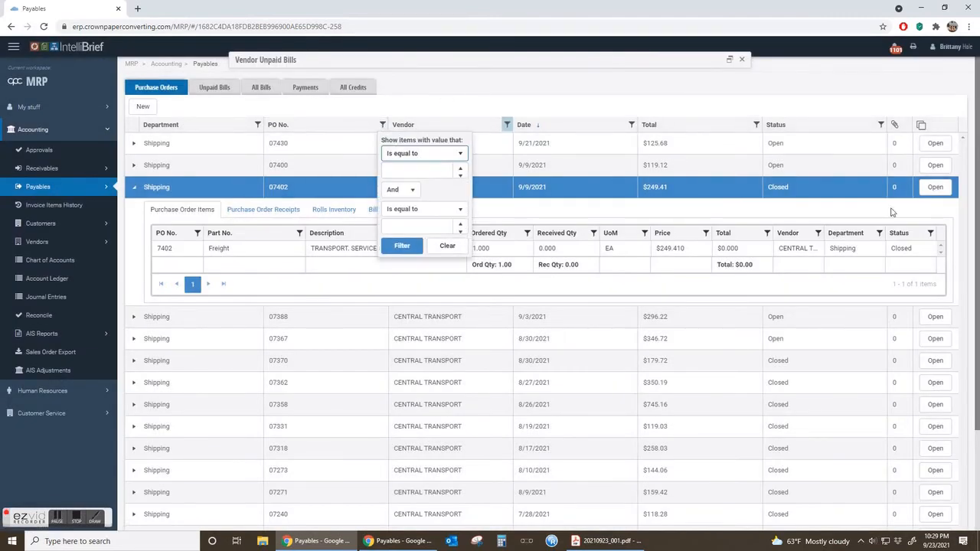
click(934, 187)
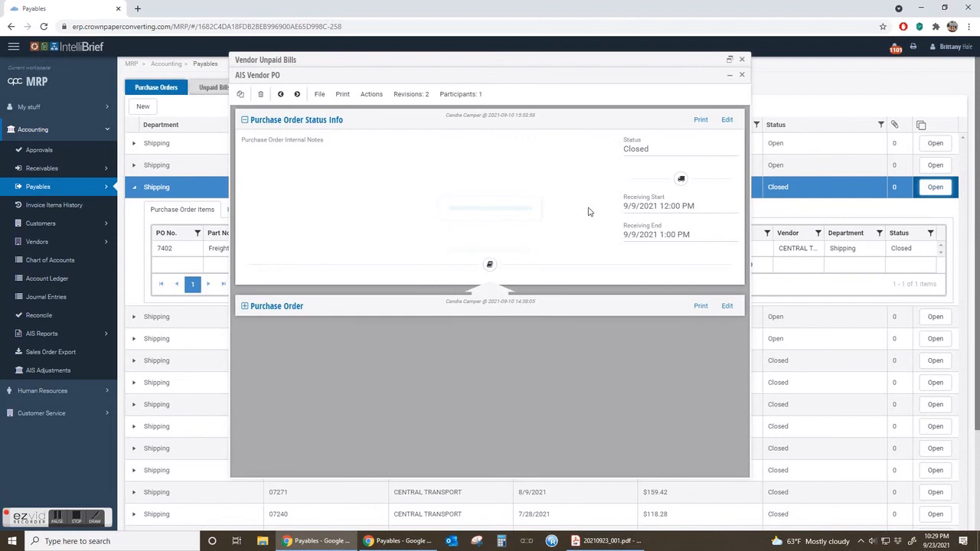
click(741, 75)
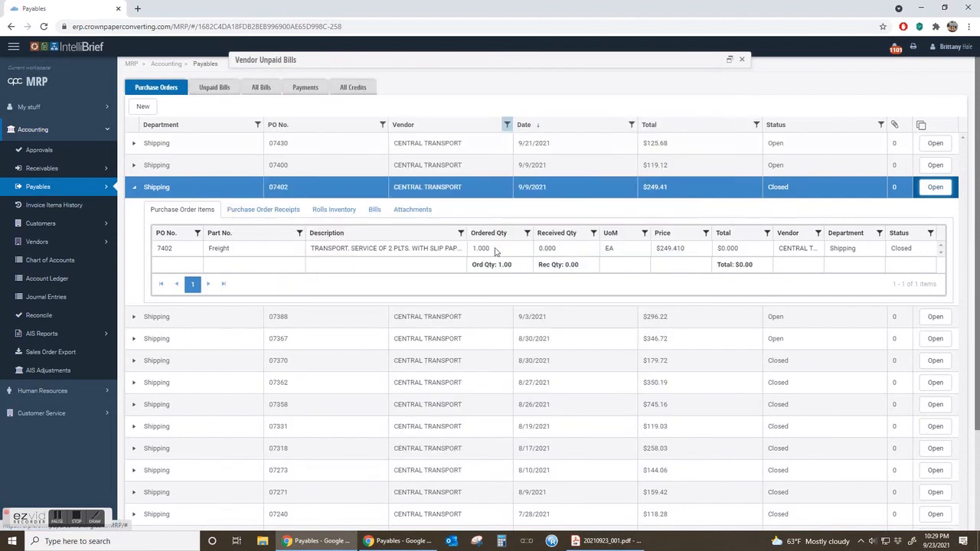
Reopen the Central Transport purchase order dated 9/3/2021 from the list and review its details.
click(326, 324)
click(935, 316)
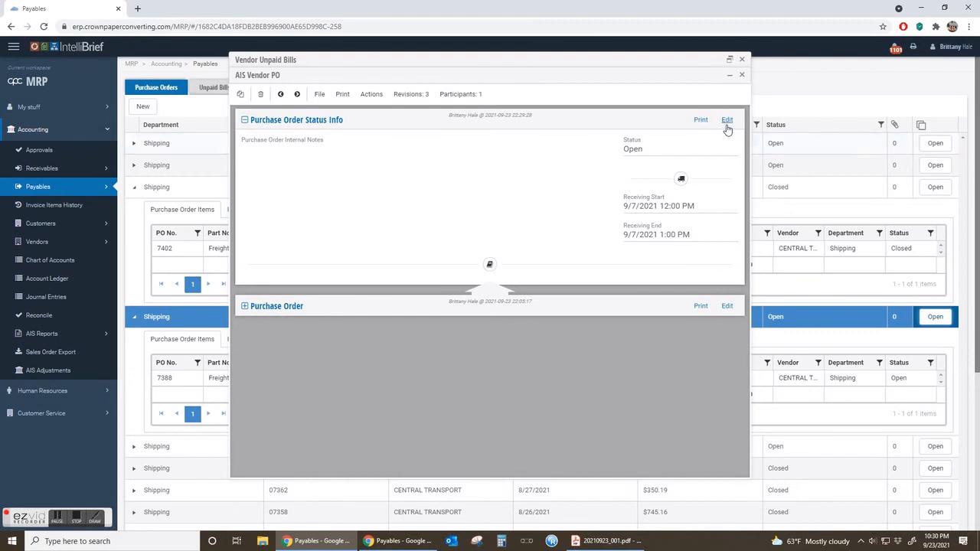
click(271, 304)
scroll(306, 345, down, 3)
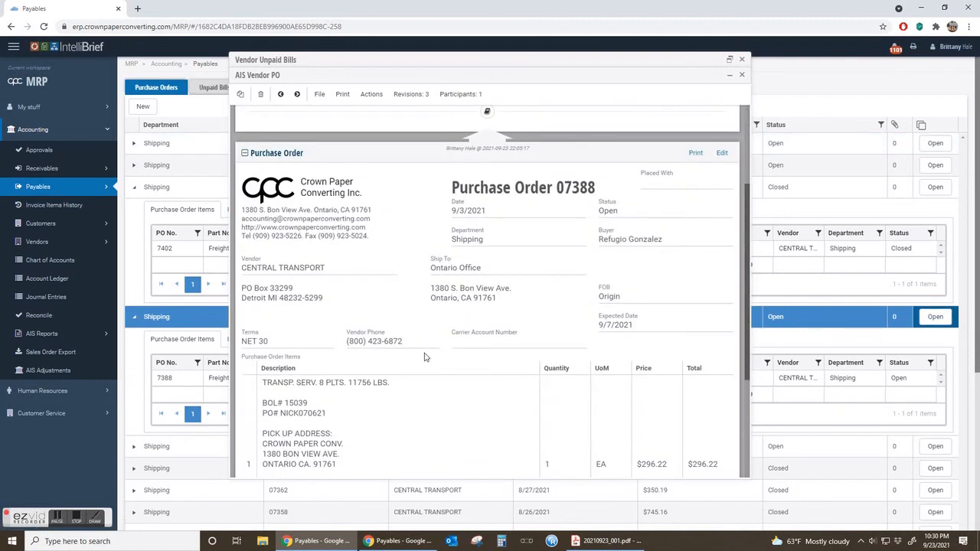
scroll(290, 409, up, 5)
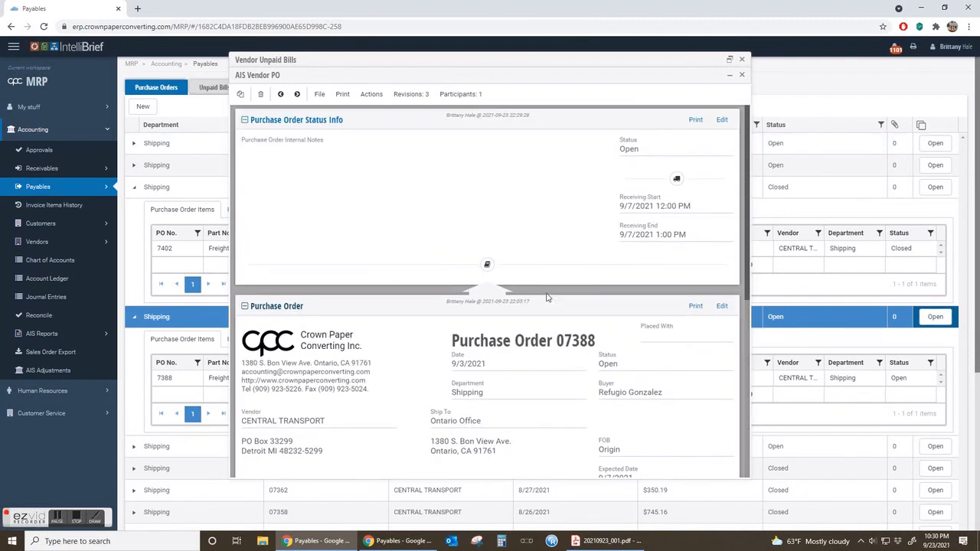
Start editing the purchase order's status info, and copy the vendor bill number from the unpaid bill.
click(720, 120)
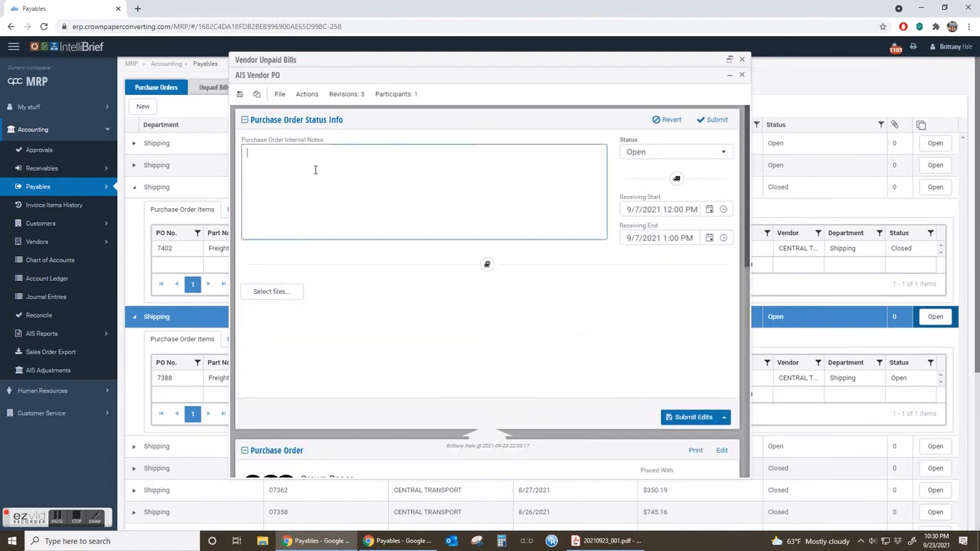
right_click(315, 164)
click(288, 208)
click(729, 60)
drag(299, 238, 243, 239)
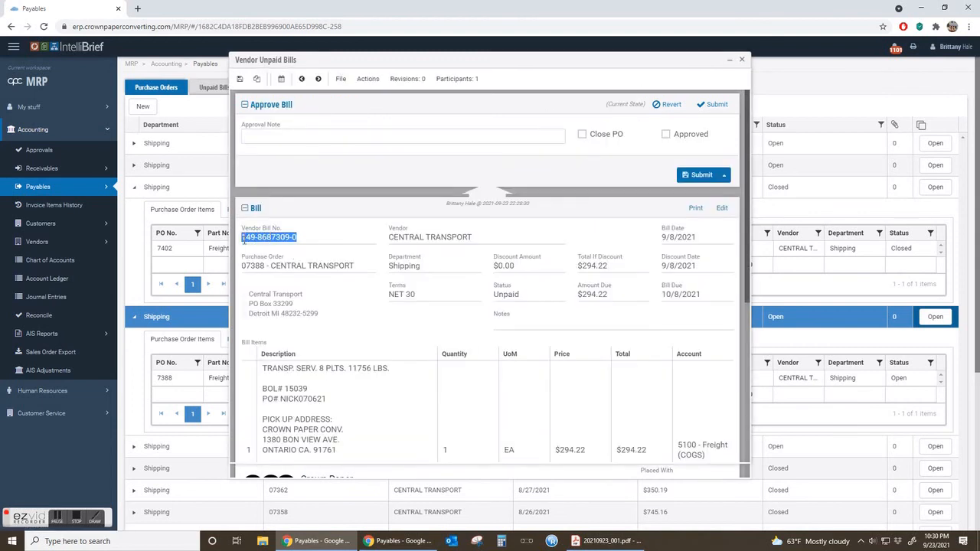
right_click(246, 241)
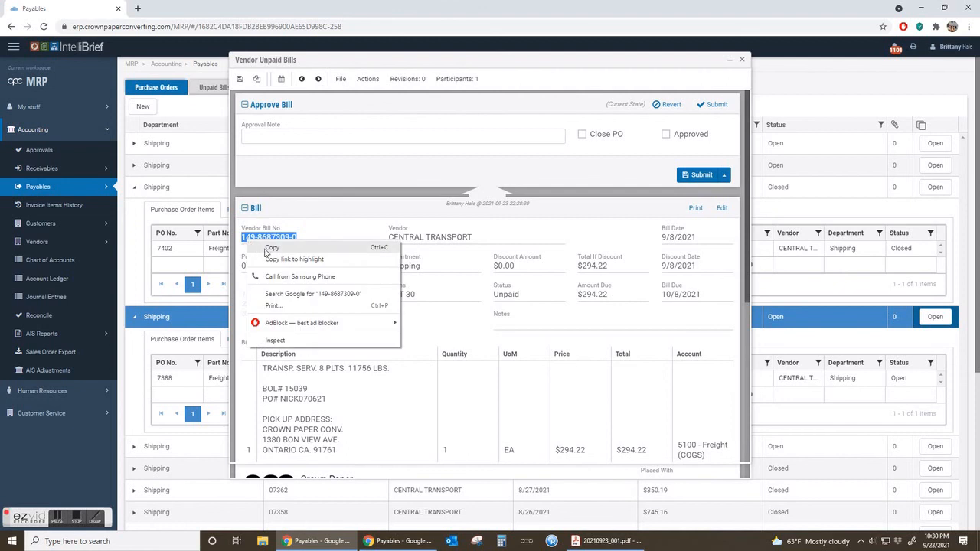
click(270, 249)
Paste the copied vendor bill number into the purchase order's internal notes.
click(730, 61)
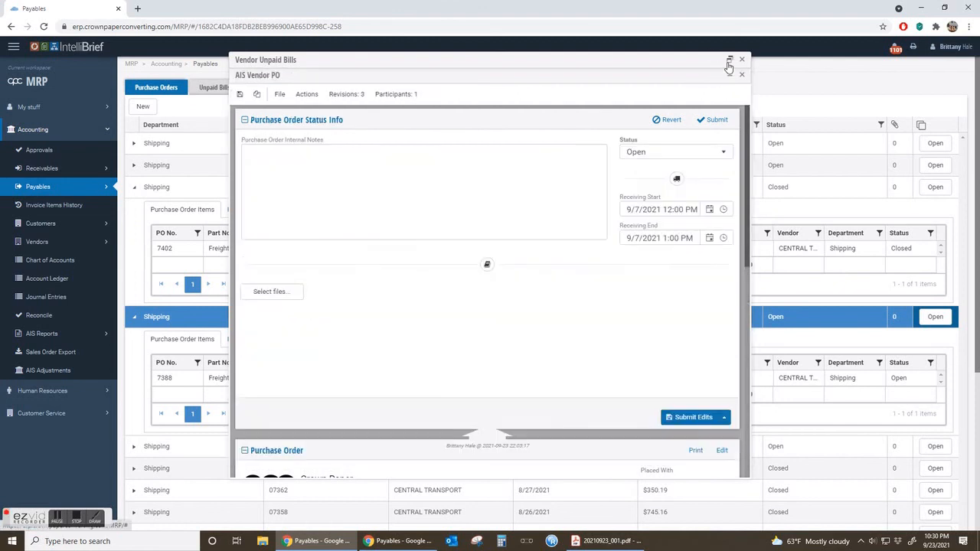
click(303, 173)
right_click(302, 173)
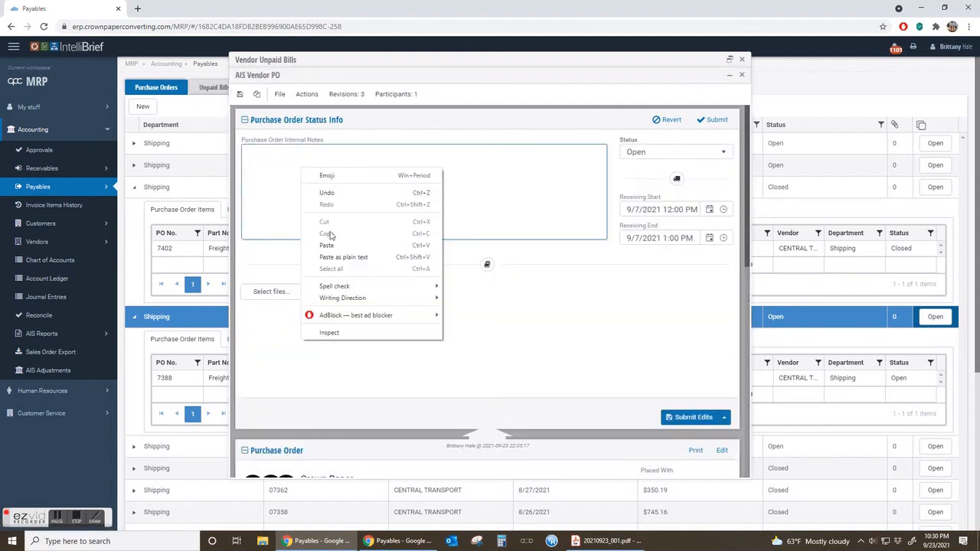
click(334, 245)
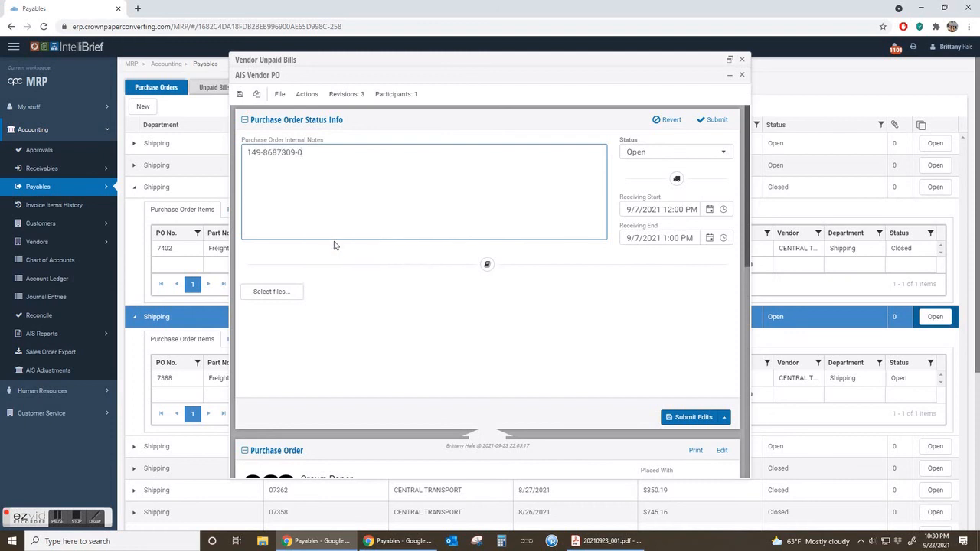
Check the purchase order's items, set its status to Closed, and submit the edits.
scroll(339, 238, down, 10)
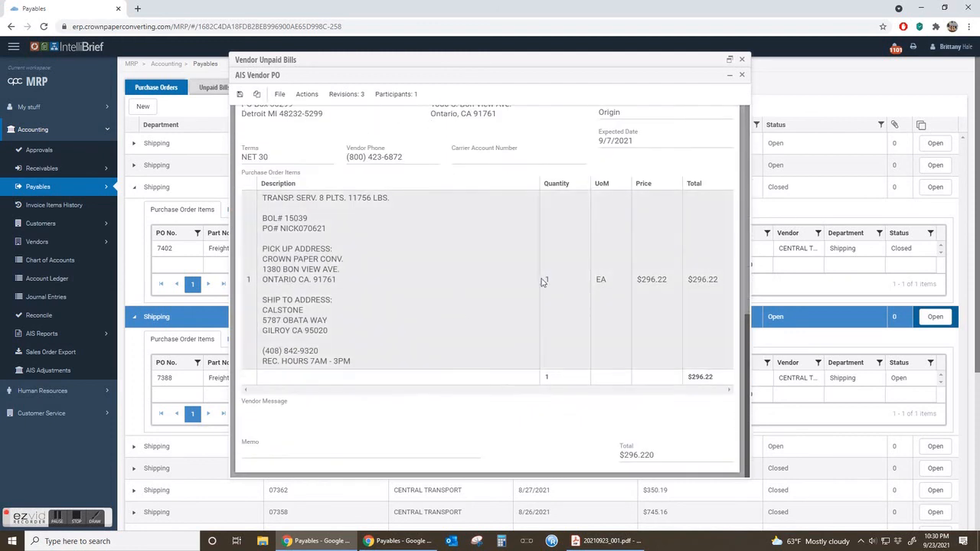
scroll(450, 325, up, 10)
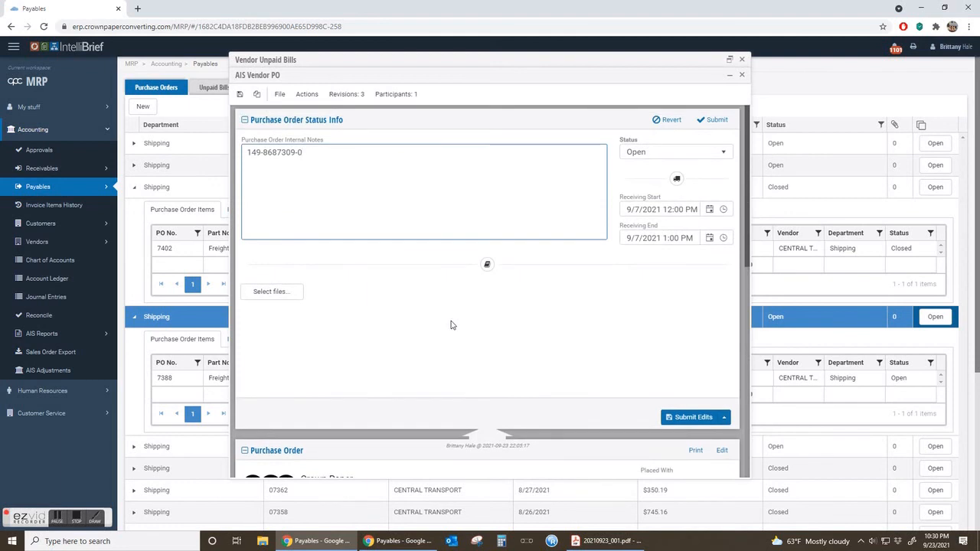
scroll(450, 326, down, 5)
scroll(450, 326, up, 5)
click(696, 152)
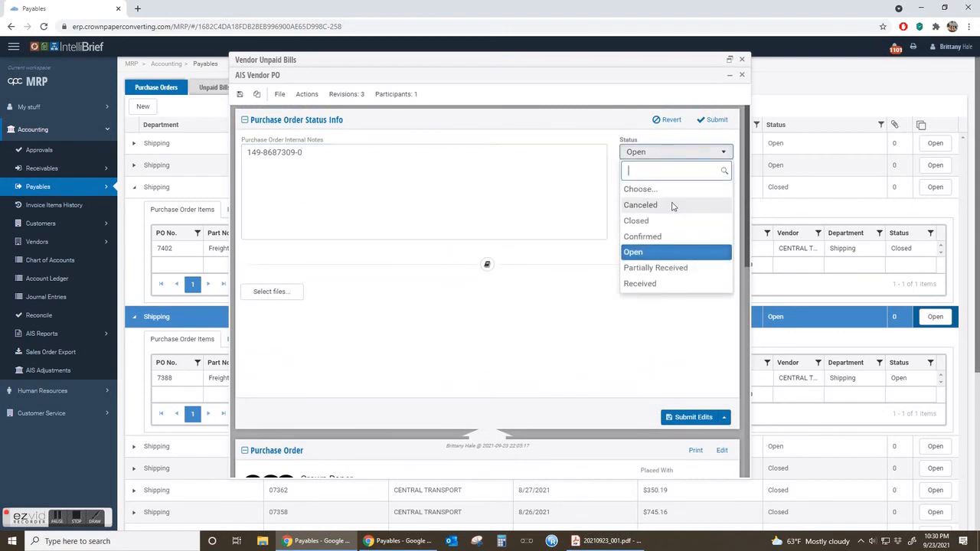
click(663, 222)
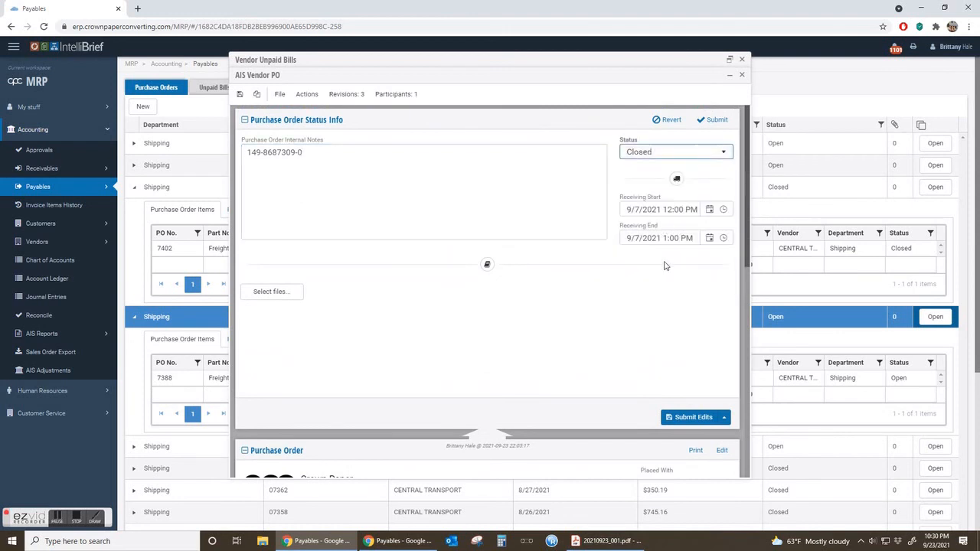
click(694, 417)
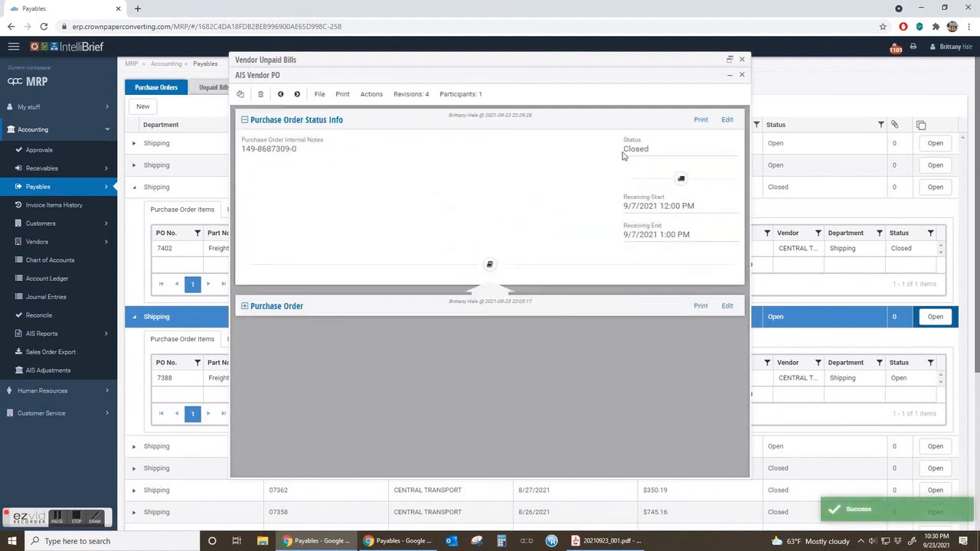
Mark the total amount due on the invoice PDF and return to the purchase order.
key(alt+Tab)
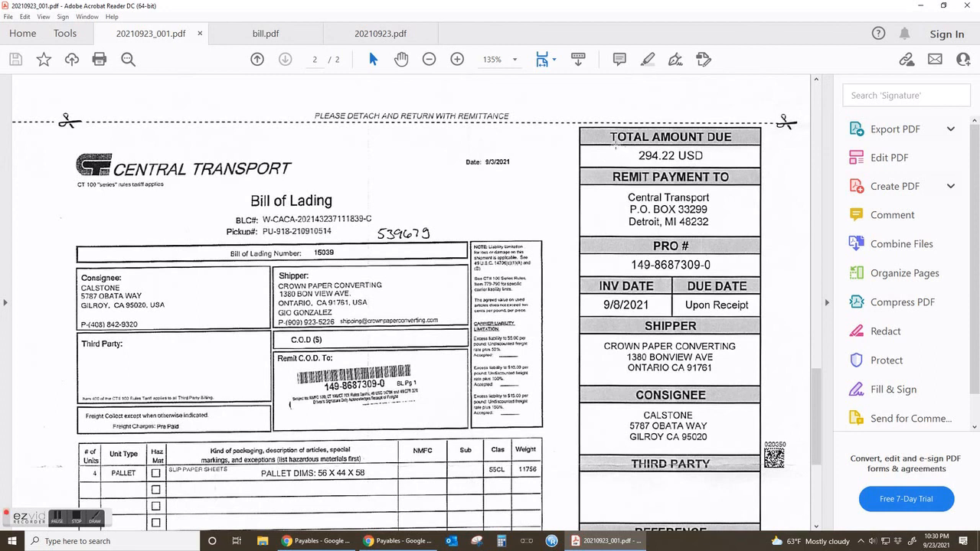
drag(610, 146, 732, 173)
click(641, 155)
key(alt+Tab)
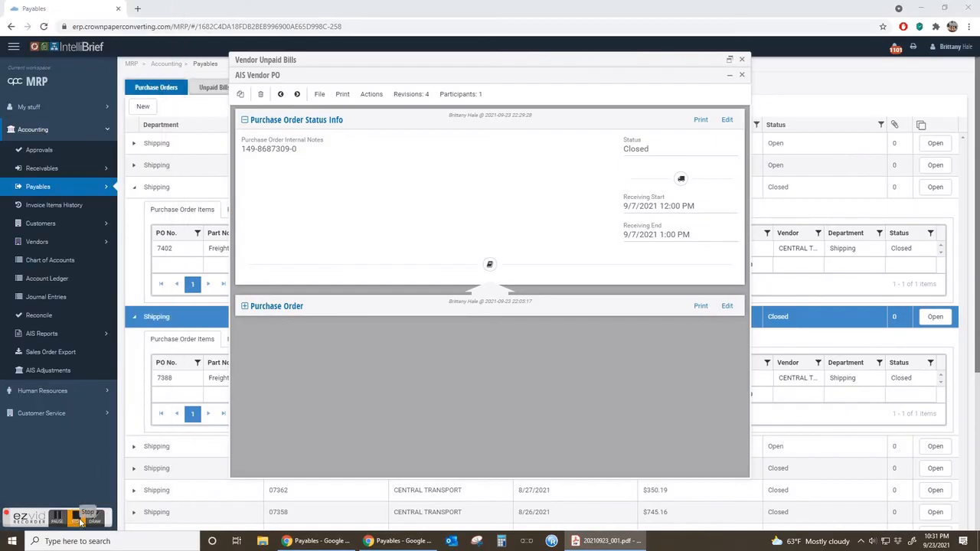